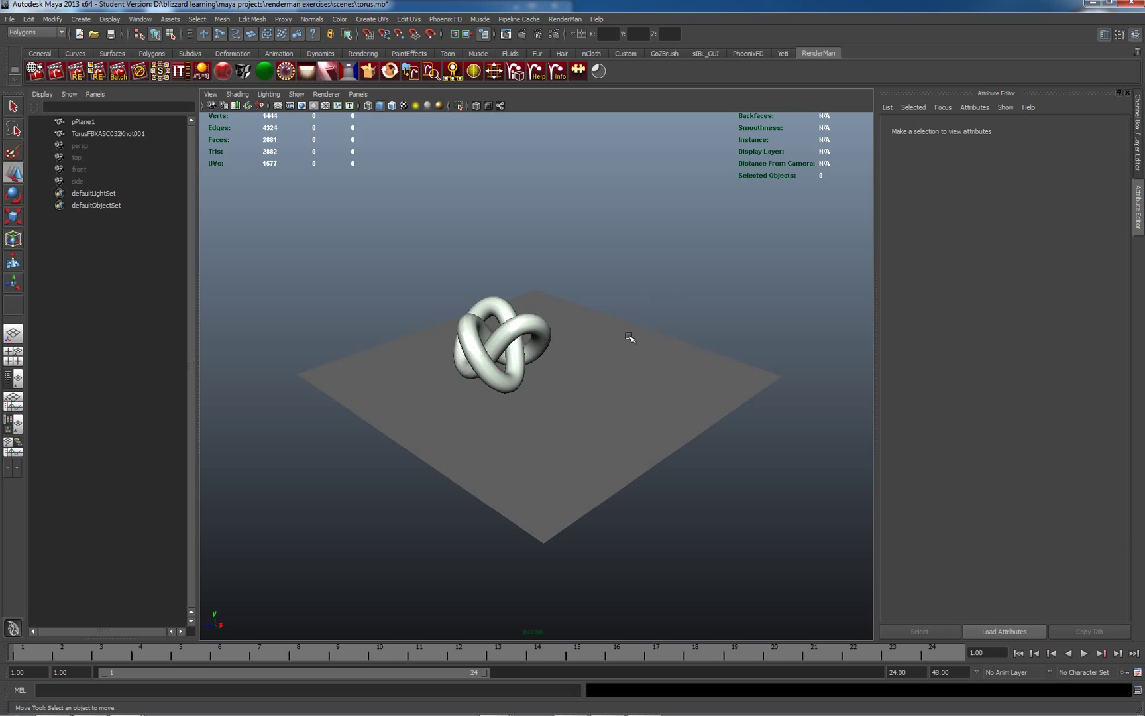
Step: Remove the caustic controls from the plane's RMSMatte1 material
{"action": "left_click", "coordinate": [630, 338]}
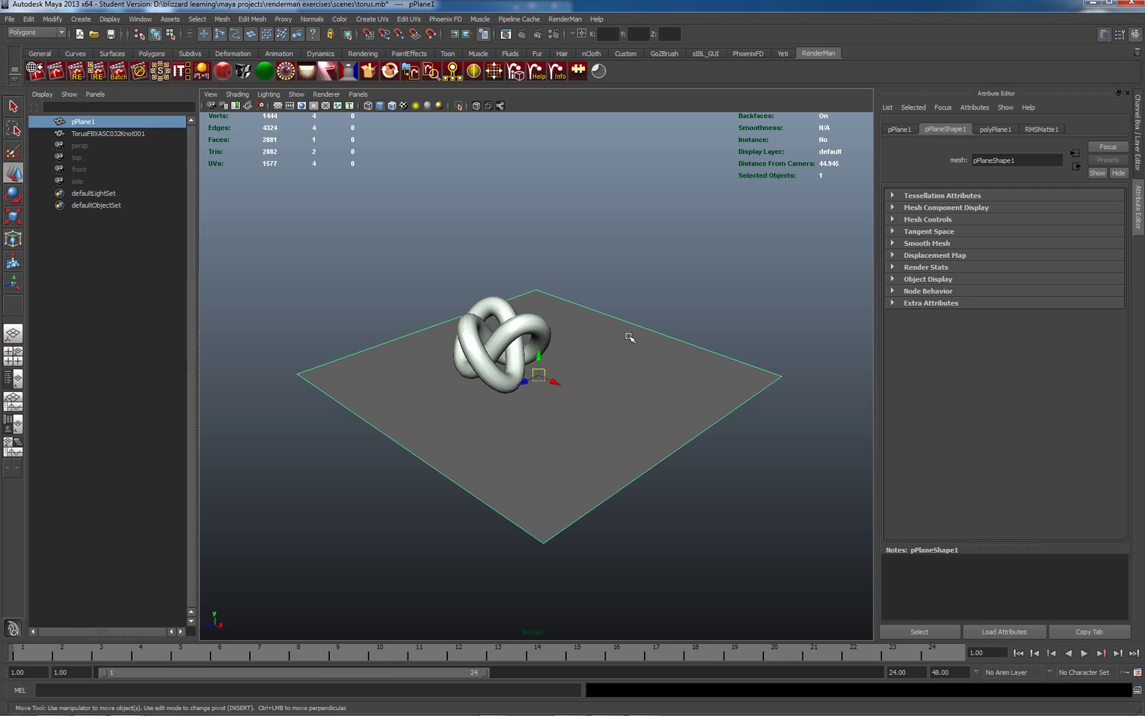
{"action": "left_click", "coordinate": [1043, 130]}
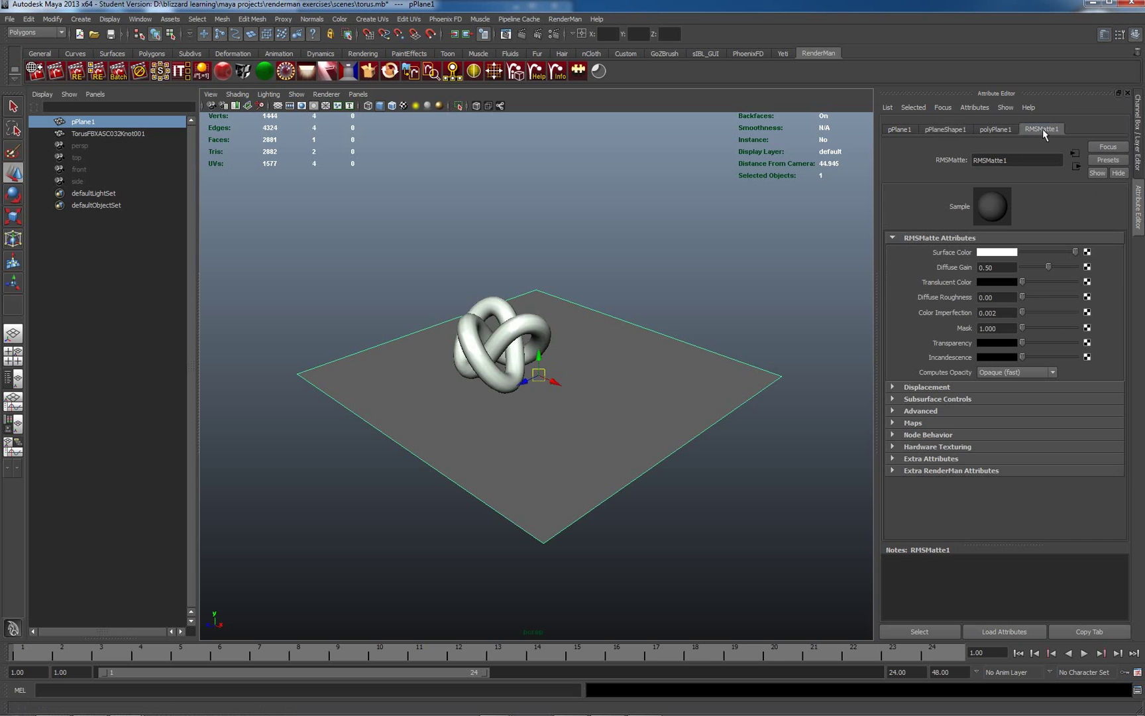
{"action": "left_click", "coordinate": [896, 470]}
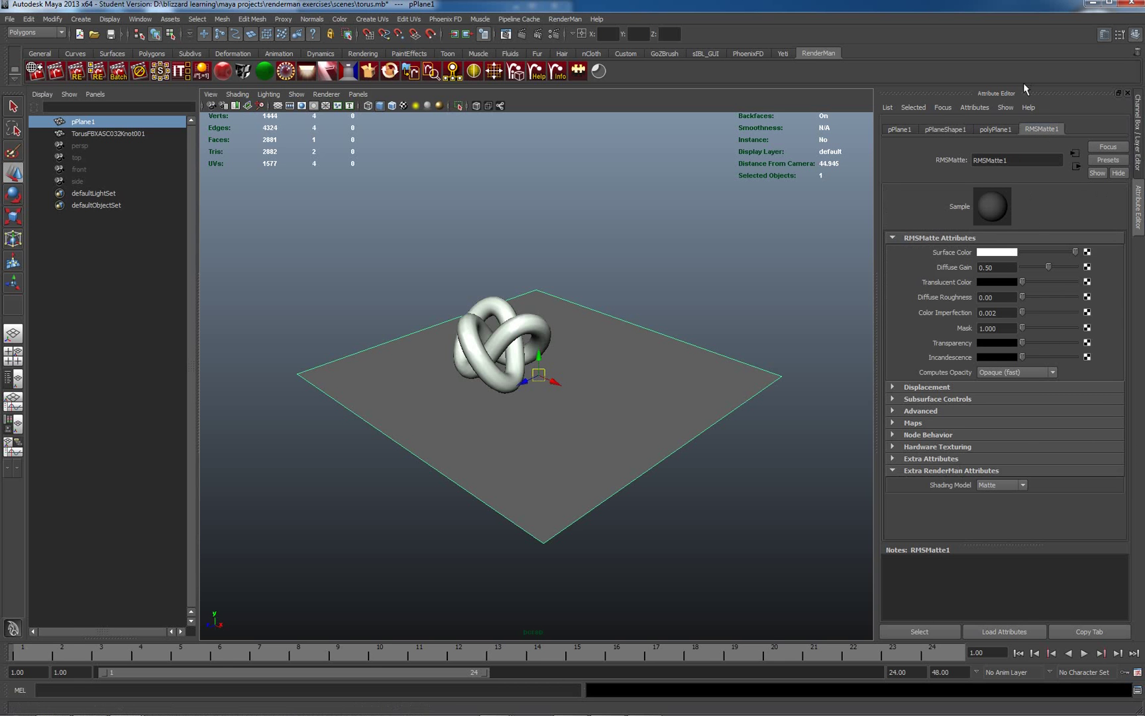
{"action": "left_click", "coordinate": [976, 106]}
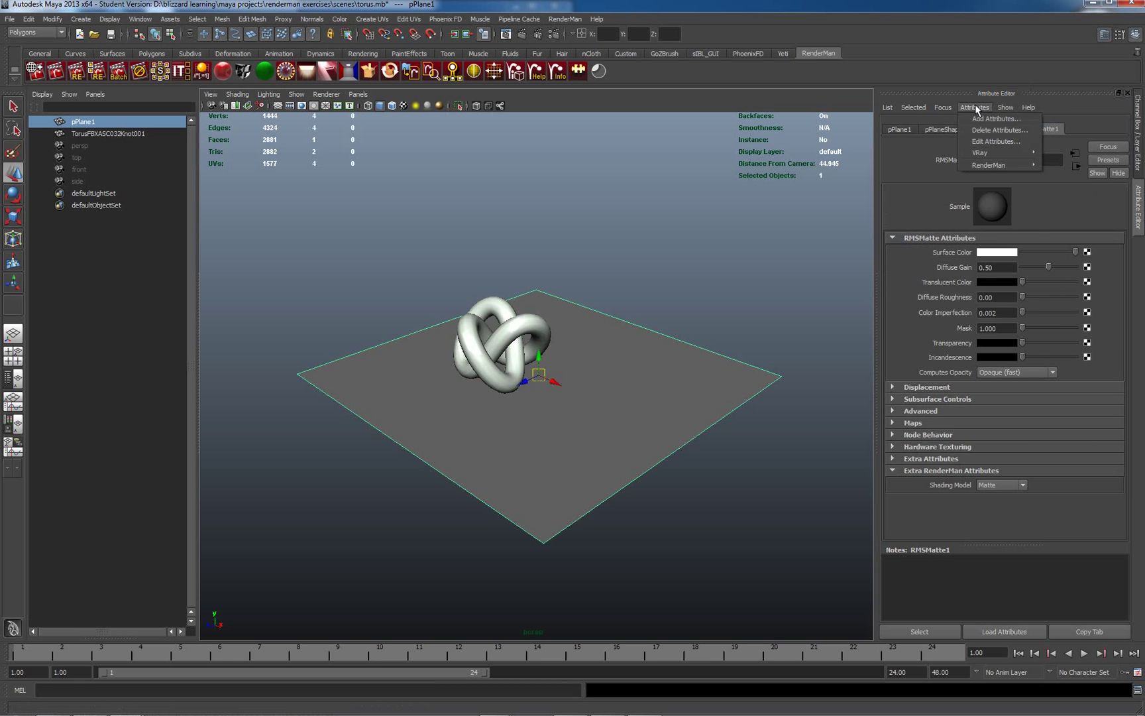
{"action": "mouse_move", "coordinate": [1001, 165]}
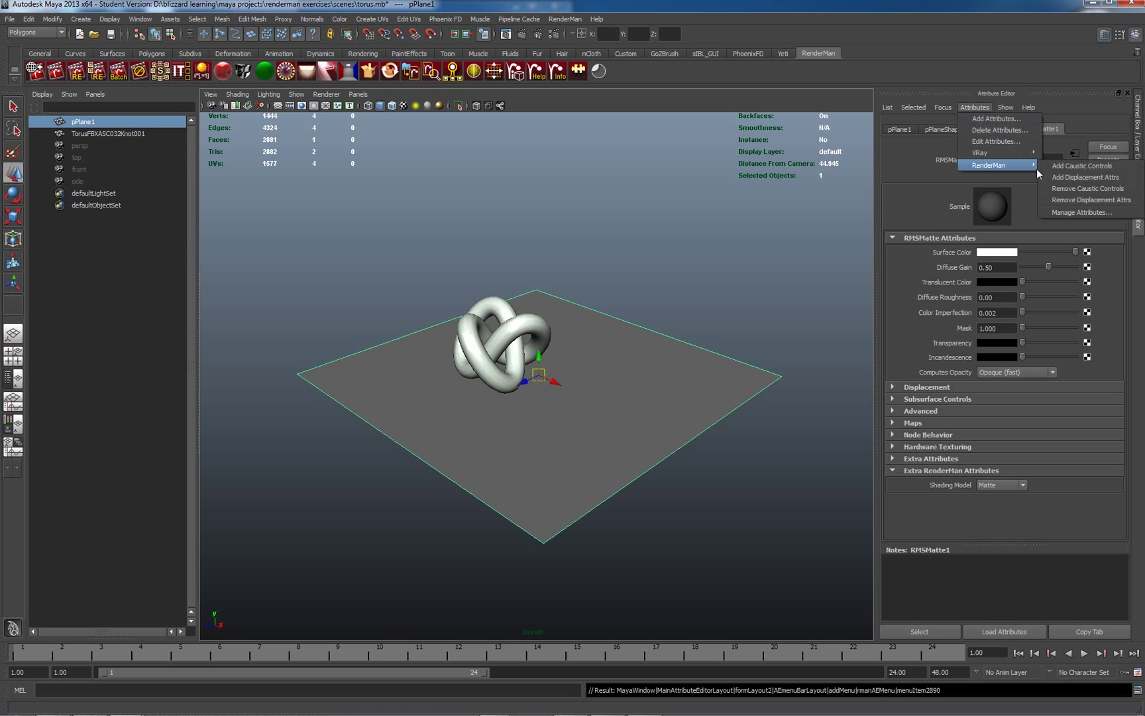
{"action": "left_click", "coordinate": [1068, 190]}
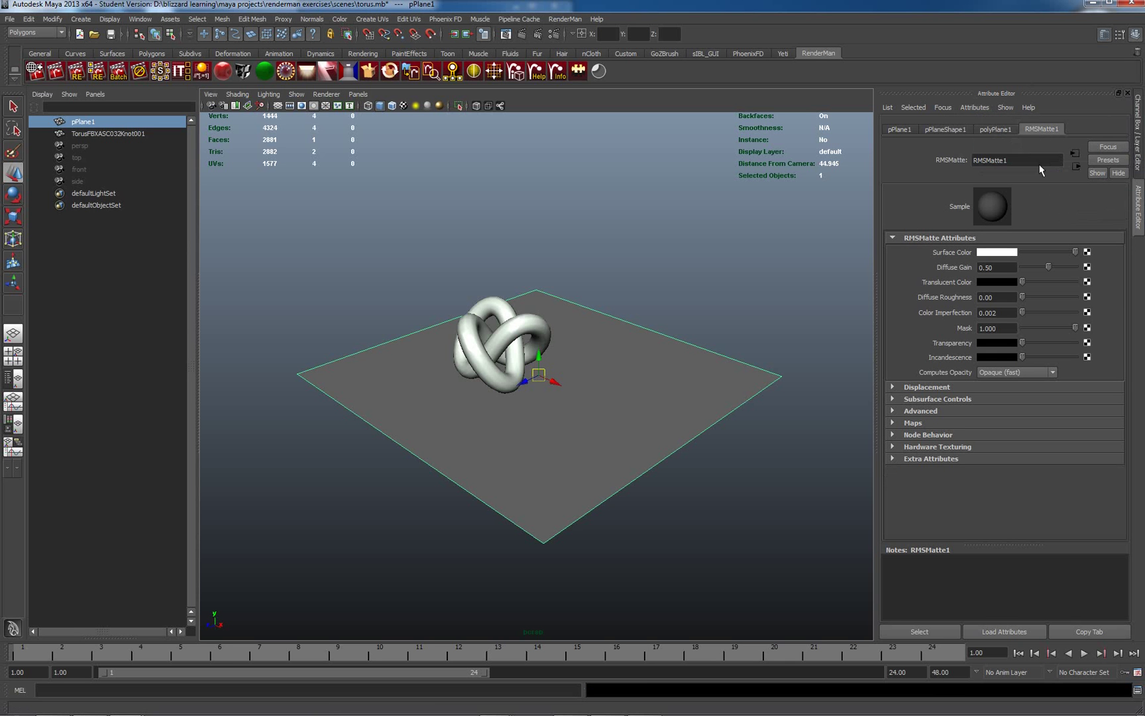
Step: Add displacement attributes to RMSMatte1 and keep its Shading Model set to Matte
{"action": "left_click", "coordinate": [974, 108]}
{"action": "mouse_move", "coordinate": [999, 163]}
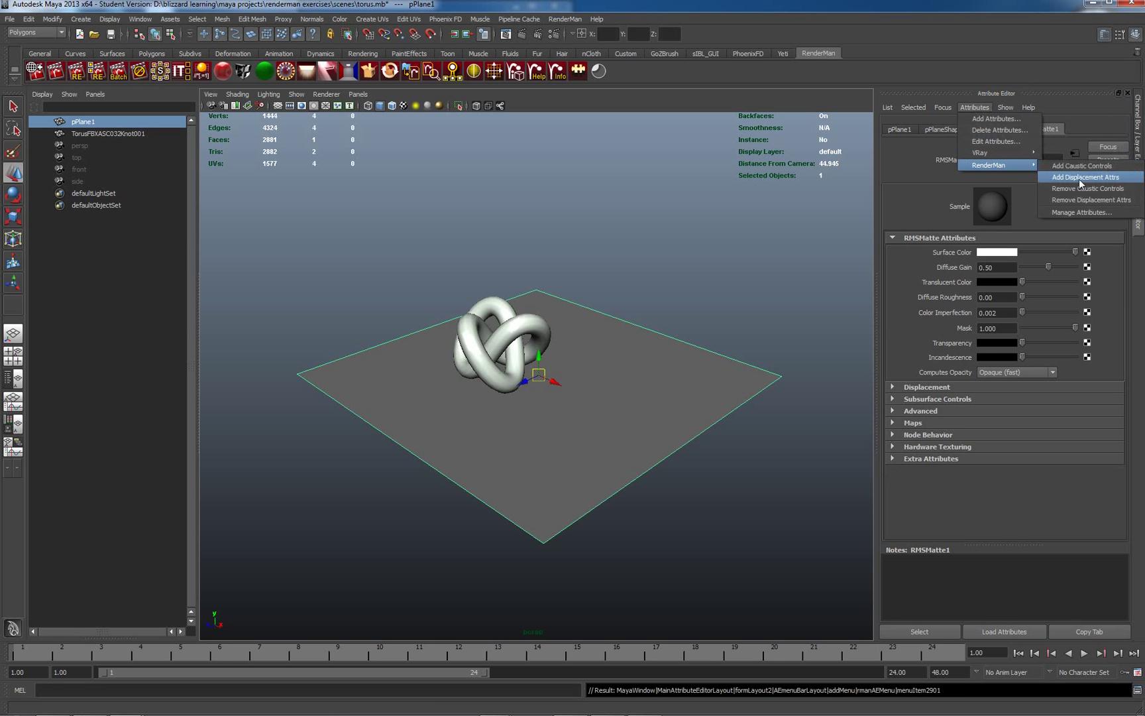
{"action": "left_click", "coordinate": [1079, 178]}
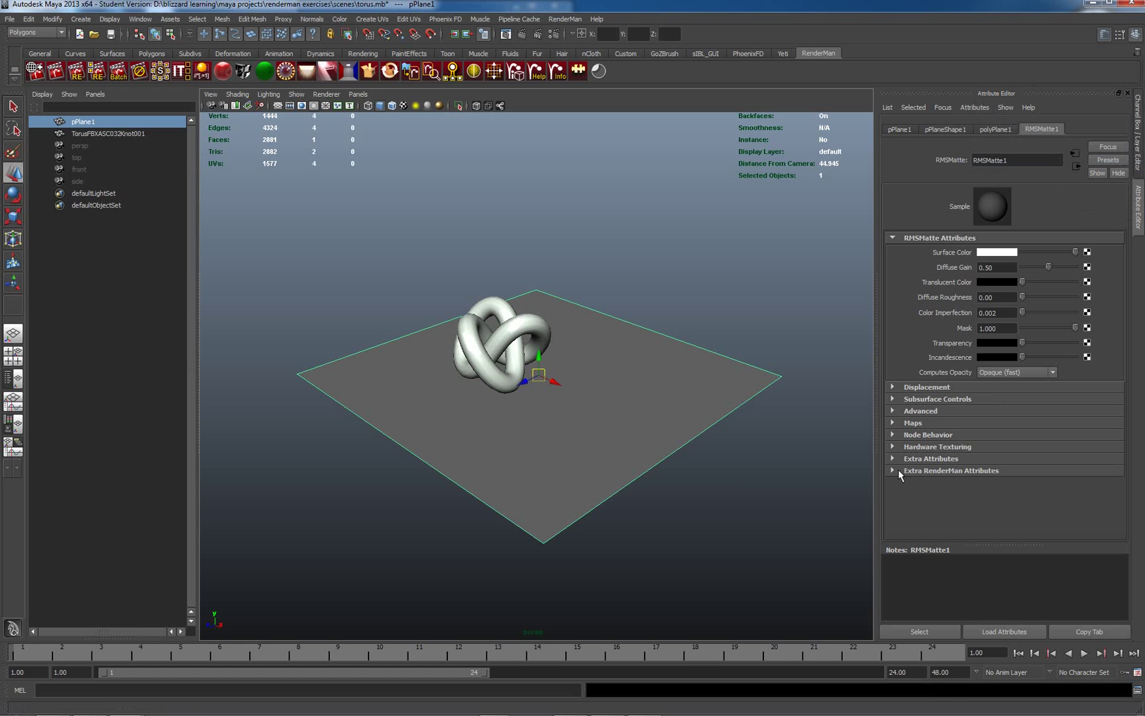
{"action": "left_click", "coordinate": [894, 470]}
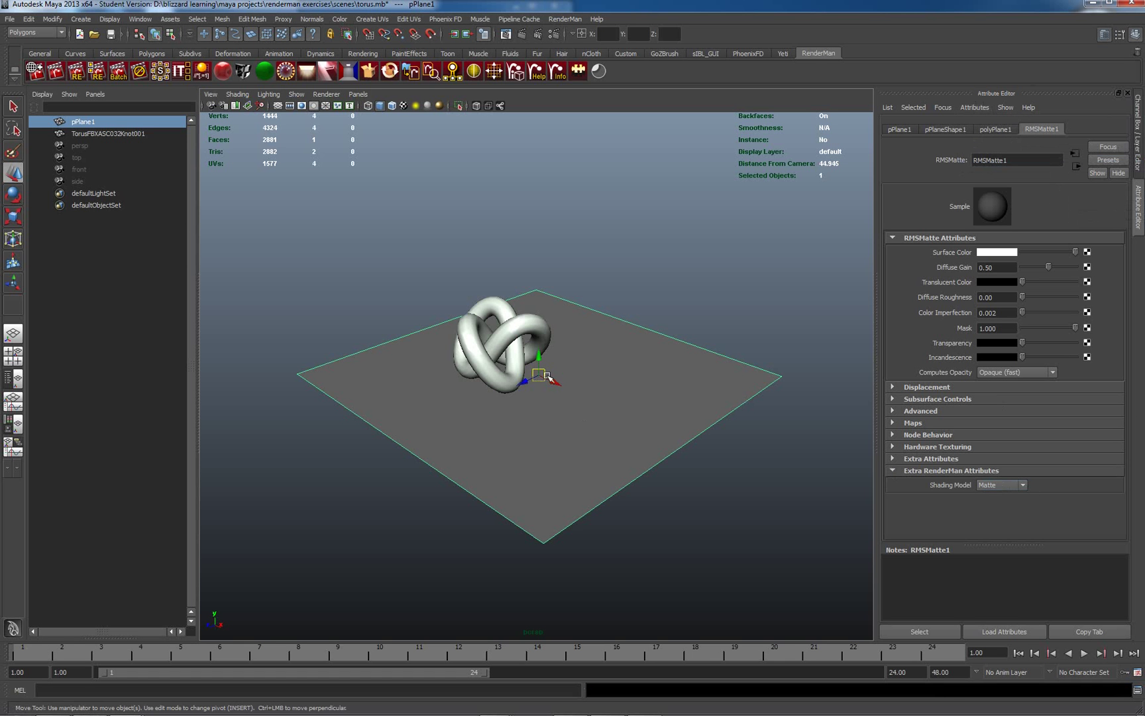
{"action": "left_click", "coordinate": [1024, 485]}
{"action": "left_click", "coordinate": [1022, 488]}
Step: Select the torus knot and scroll RMSGlass1 to Extra RenderMan Attributes, Shading Model Glass
{"action": "left_click", "coordinate": [524, 325]}
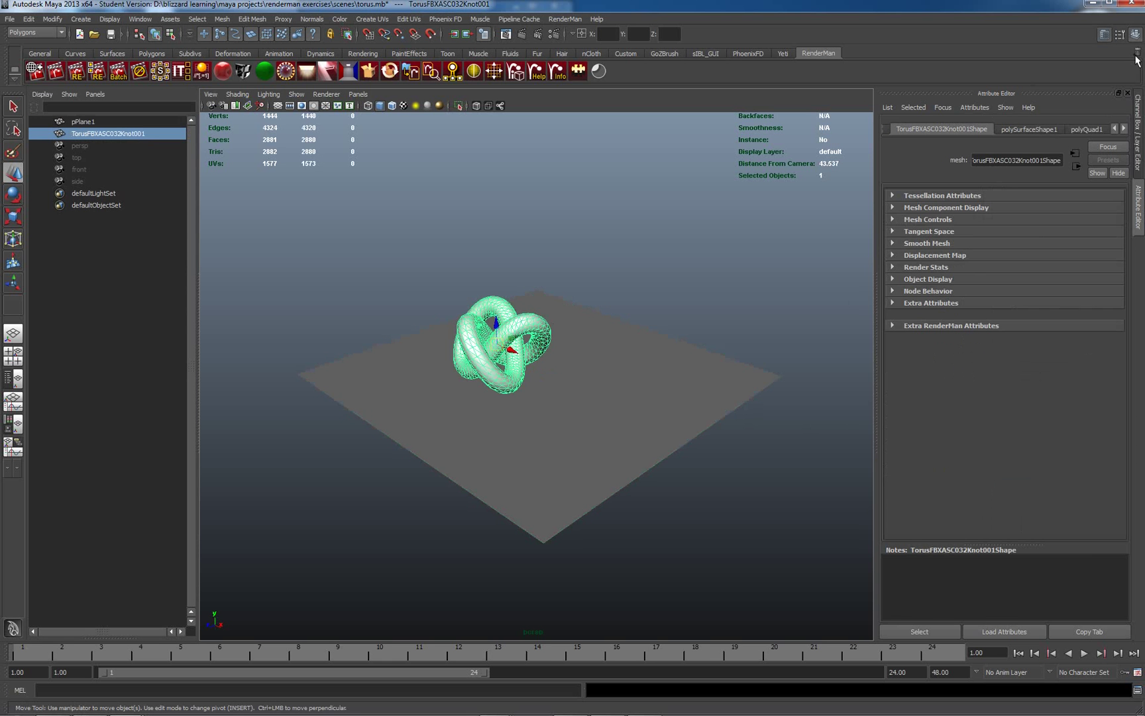
{"action": "left_click", "coordinate": [1124, 128]}
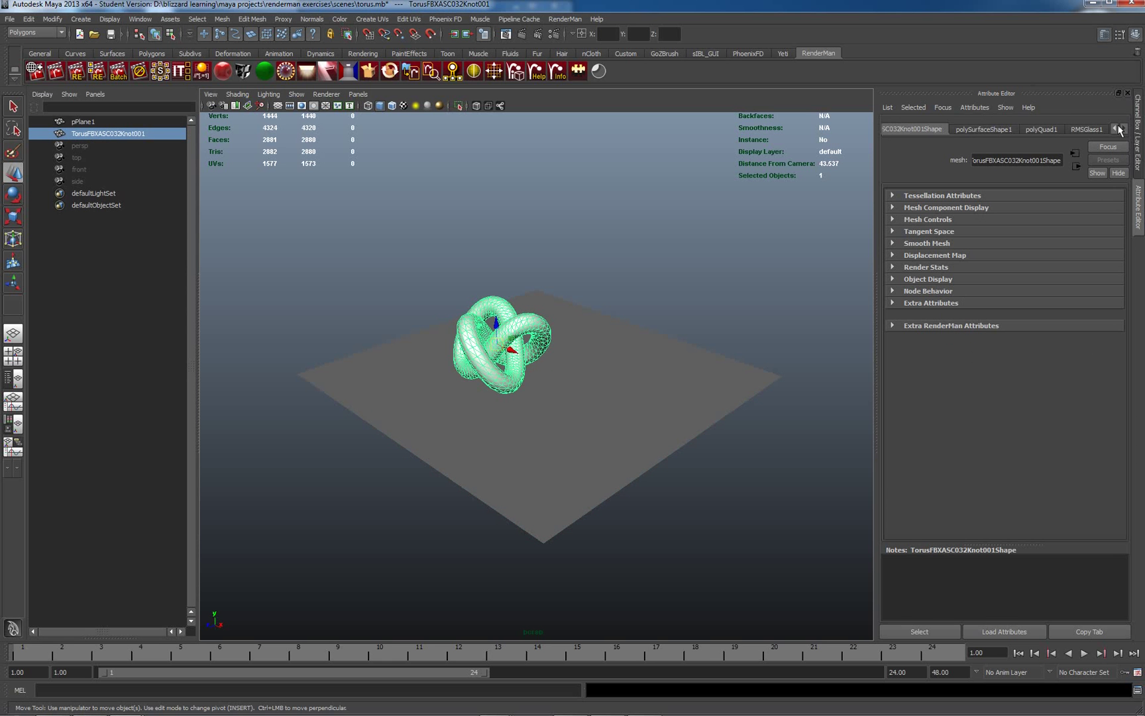
{"action": "left_click", "coordinate": [1084, 128]}
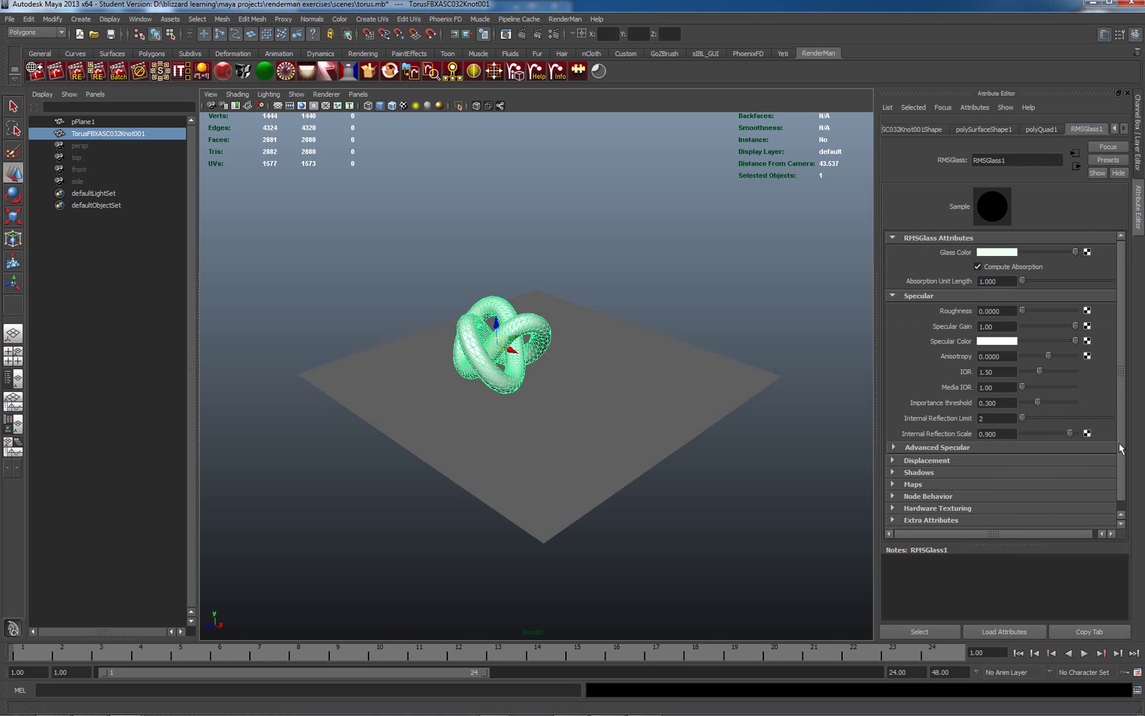
{"action": "scroll", "coordinate": [1126, 446], "scroll_direction": "down", "scroll_amount": 1}
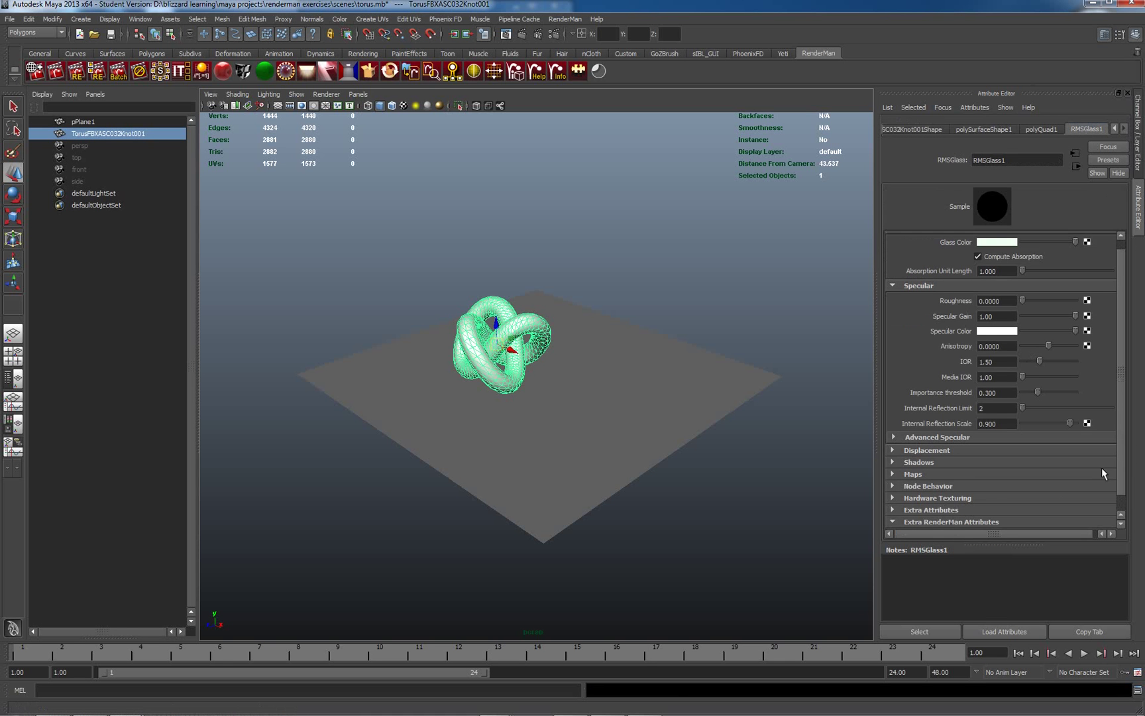
{"action": "scroll", "coordinate": [1115, 464], "scroll_direction": "down", "scroll_amount": 2}
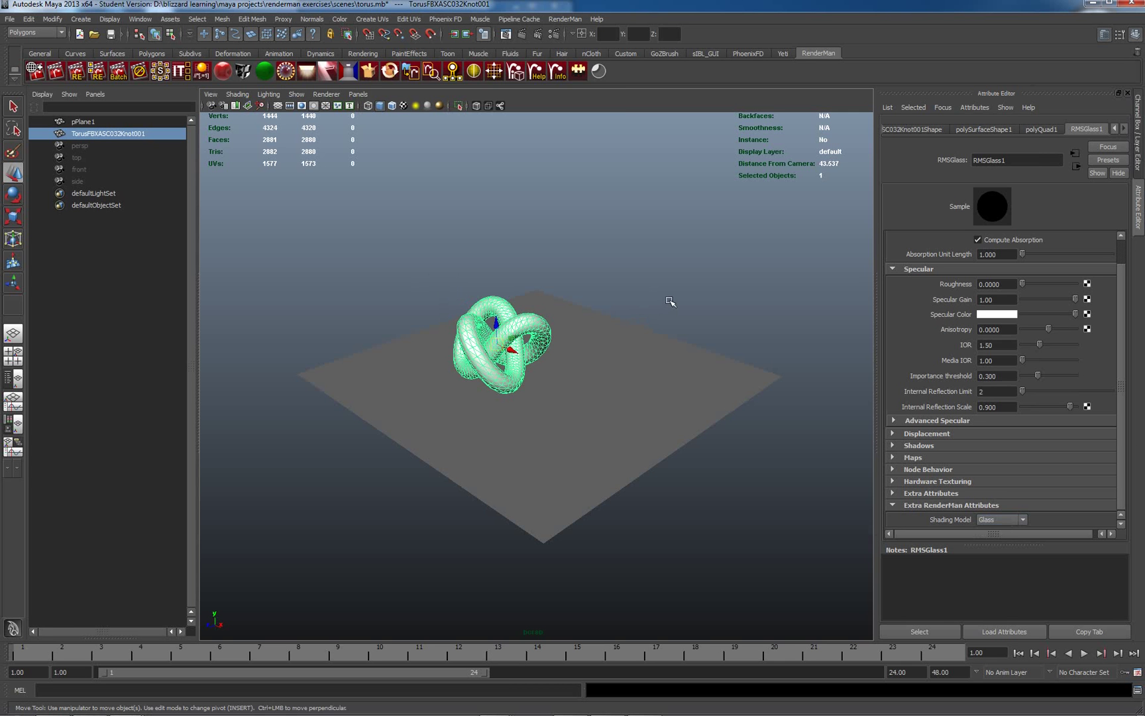
Step: Create a RenderMan area light and lift it about 10 units above the plane
{"action": "left_click", "coordinate": [306, 71]}
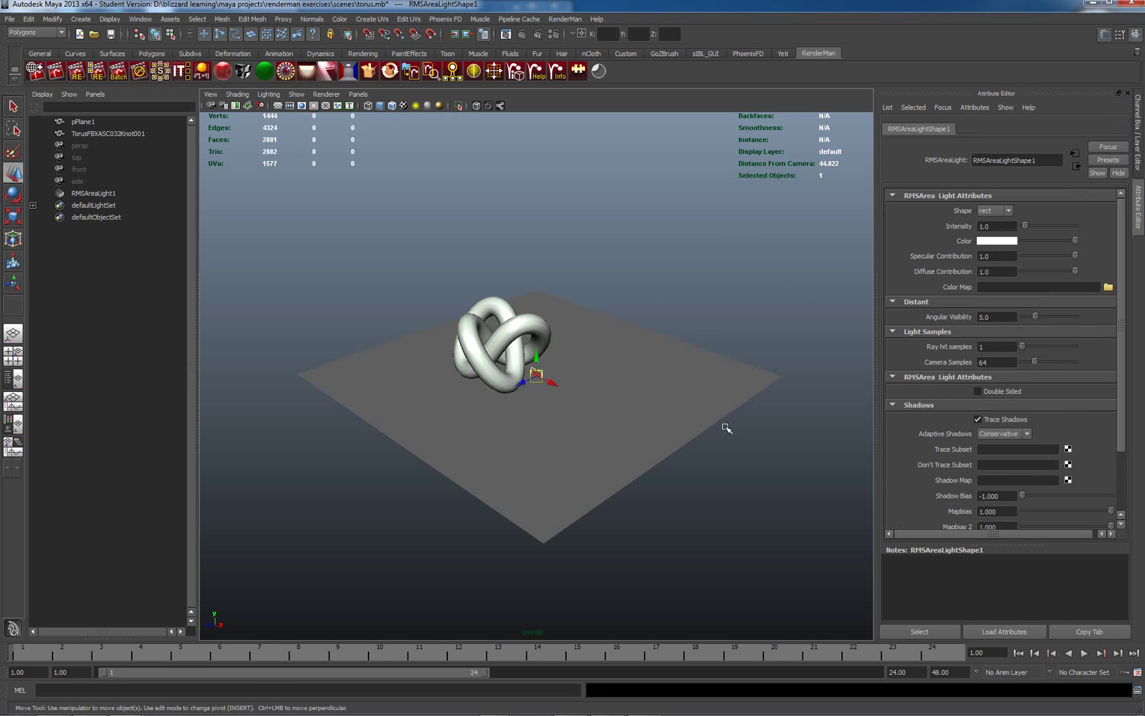
{"action": "mouse_move", "coordinate": [731, 455]}
{"action": "right_mouse_down", "text": "alt"}
{"action": "mouse_move", "coordinate": [706, 401]}
{"action": "mouse_move", "coordinate": [733, 446]}
{"action": "mouse_move", "coordinate": [721, 439]}
{"action": "right_mouse_up", "text": "alt"}
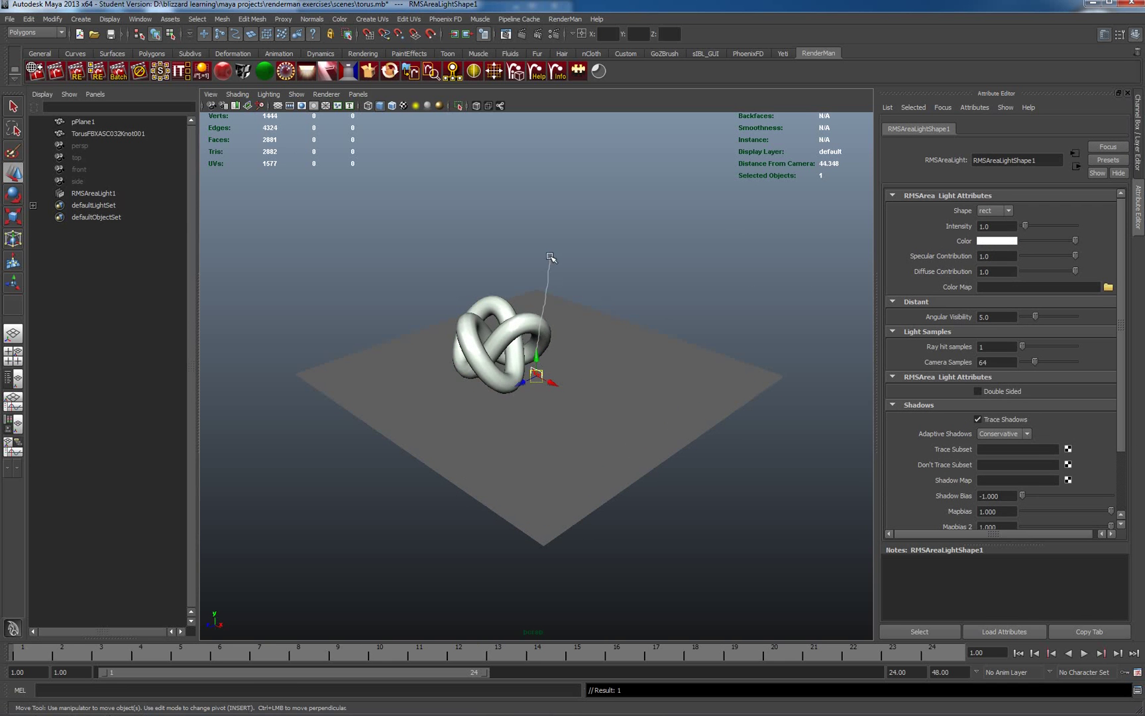
{"action": "left_click_drag", "start_coordinate": [537, 359], "coordinate": [545, 210]}
{"action": "left_click_drag", "start_coordinate": [732, 265], "coordinate": [637, 287], "text": "alt"}
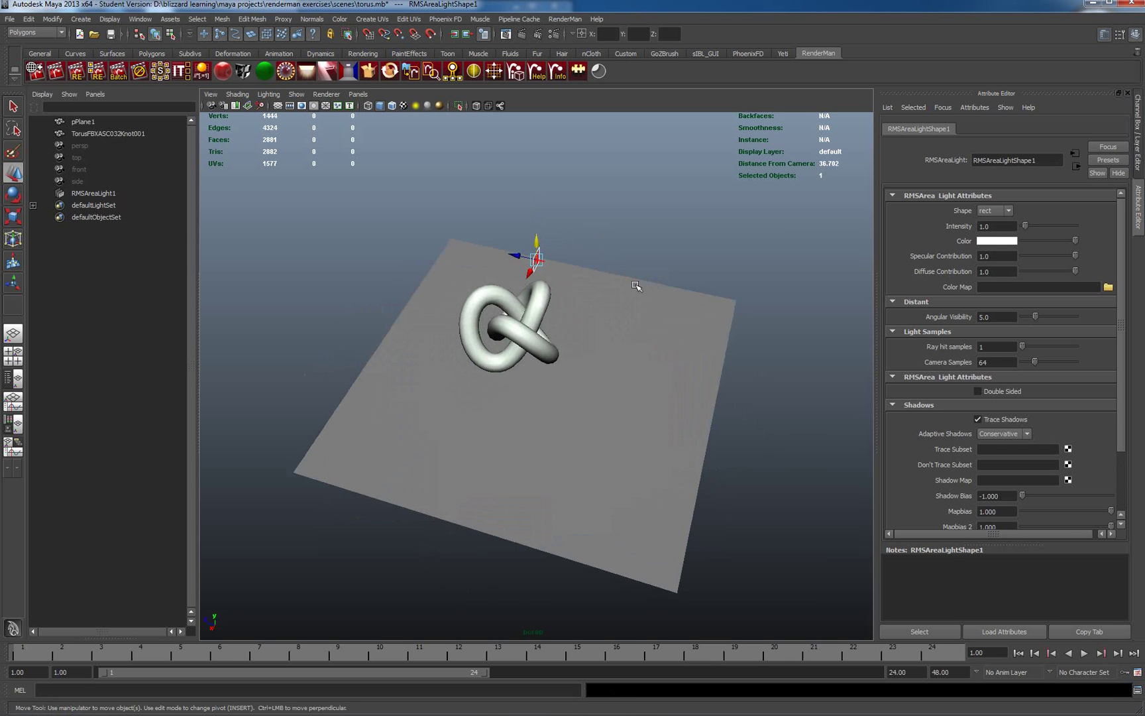
Step: Look through the area light and aim it down at the torus knot, centred
{"action": "left_click", "coordinate": [357, 94]}
{"action": "mouse_move", "coordinate": [381, 120]}
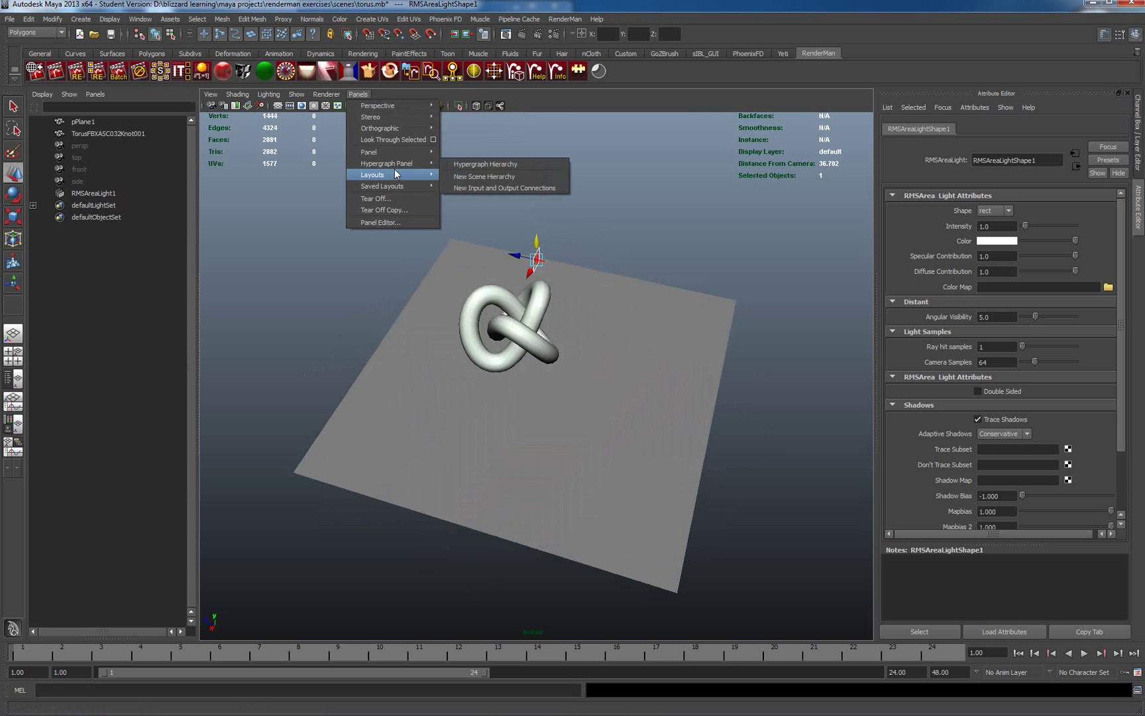
{"action": "mouse_move", "coordinate": [396, 187]}
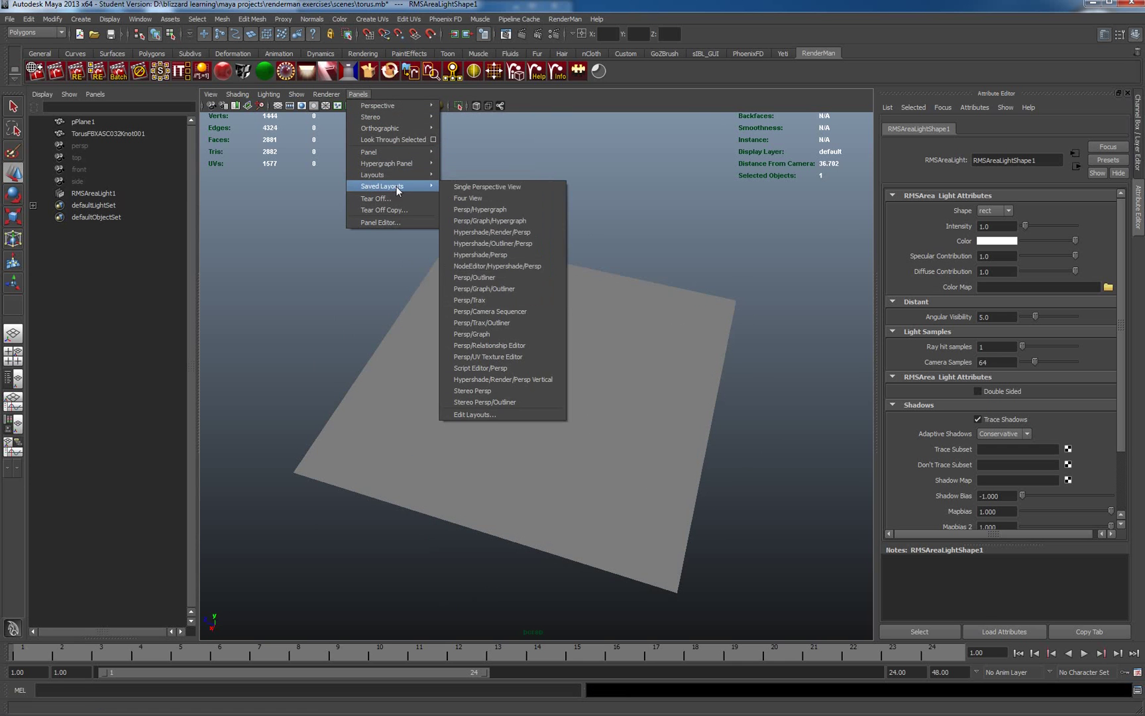
{"action": "left_click", "coordinate": [405, 139]}
{"action": "left_click_drag", "start_coordinate": [588, 364], "coordinate": [490, 436], "text": "alt"}
{"action": "right_click_drag", "start_coordinate": [490, 436], "coordinate": [616, 320], "text": "alt"}
{"action": "middle_click_drag", "start_coordinate": [617, 320], "coordinate": [606, 383], "text": "alt"}
{"action": "right_click_drag", "start_coordinate": [606, 384], "coordinate": [599, 401], "text": "alt"}
{"action": "mouse_move", "coordinate": [600, 401]}
{"action": "left_mouse_down", "text": "alt"}
{"action": "mouse_move", "coordinate": [586, 424]}
{"action": "mouse_move", "coordinate": [614, 435]}
{"action": "mouse_move", "coordinate": [603, 424]}
{"action": "left_mouse_up", "text": "alt"}
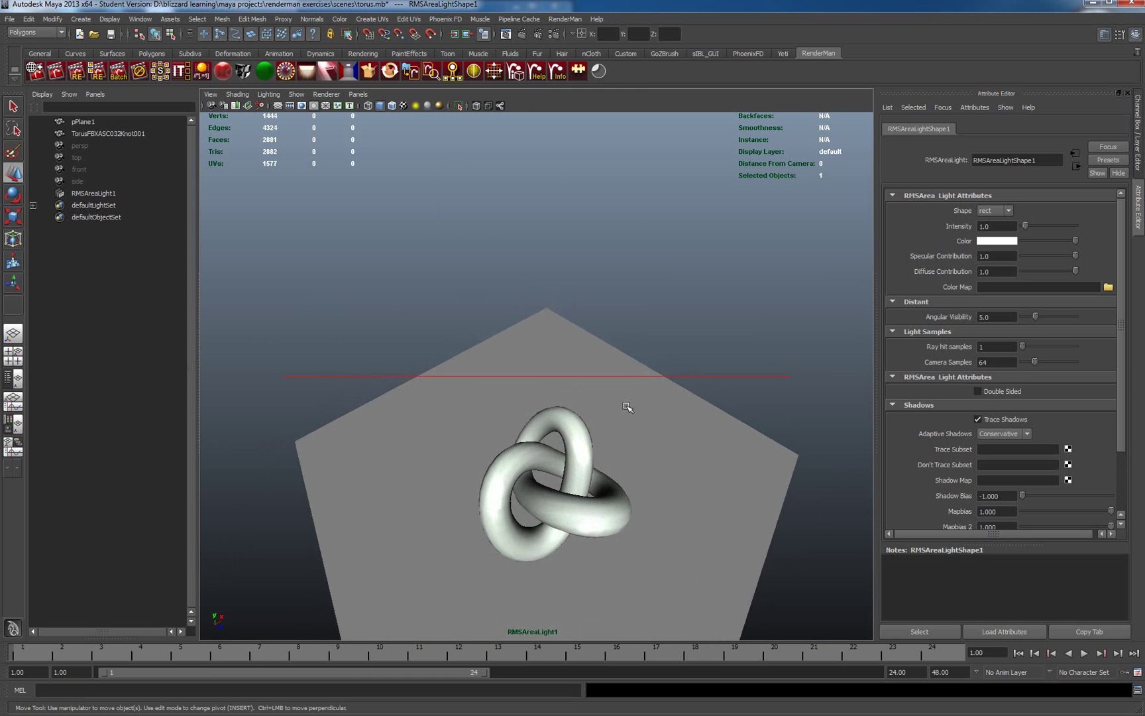
Step: Return to the persp camera and orbit around the knot
{"action": "left_click", "coordinate": [357, 93]}
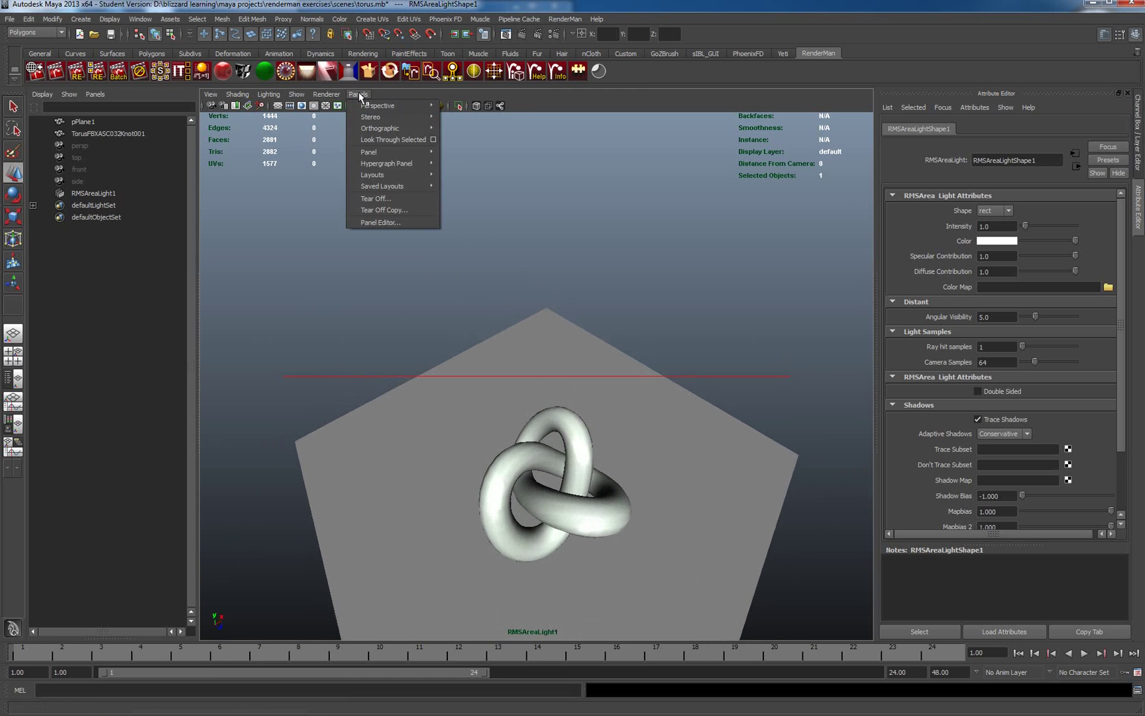
{"action": "mouse_move", "coordinate": [378, 105]}
{"action": "left_click", "coordinate": [459, 115]}
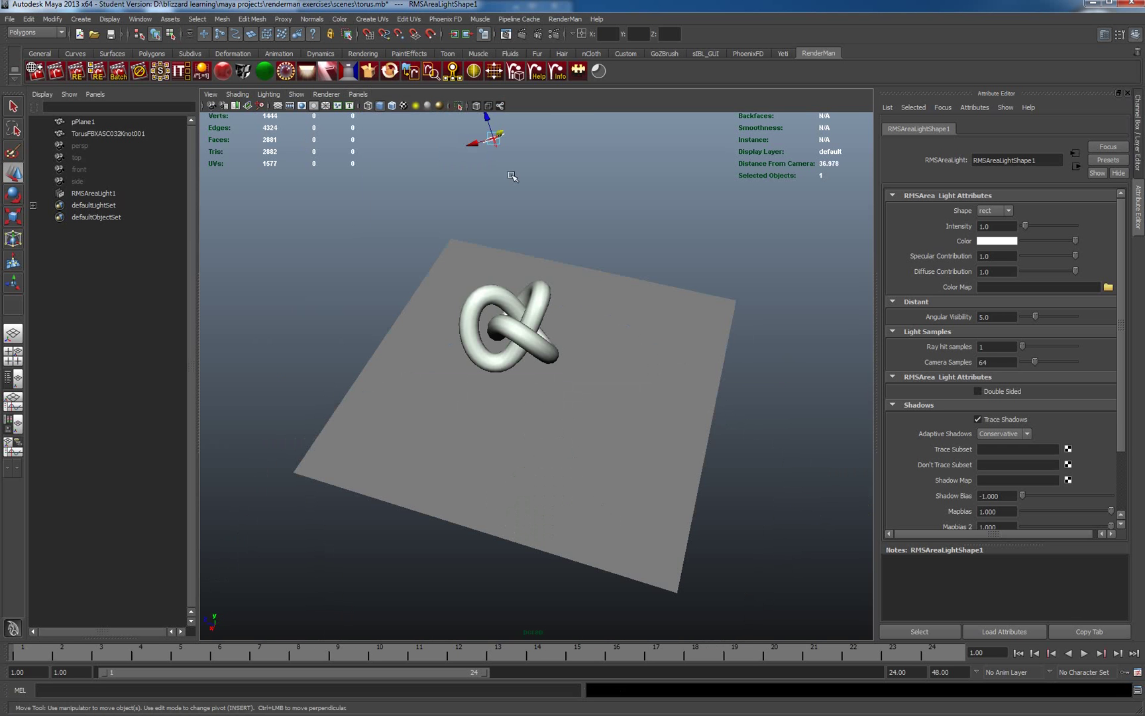
{"action": "left_click_drag", "start_coordinate": [581, 322], "coordinate": [549, 306], "text": "alt"}
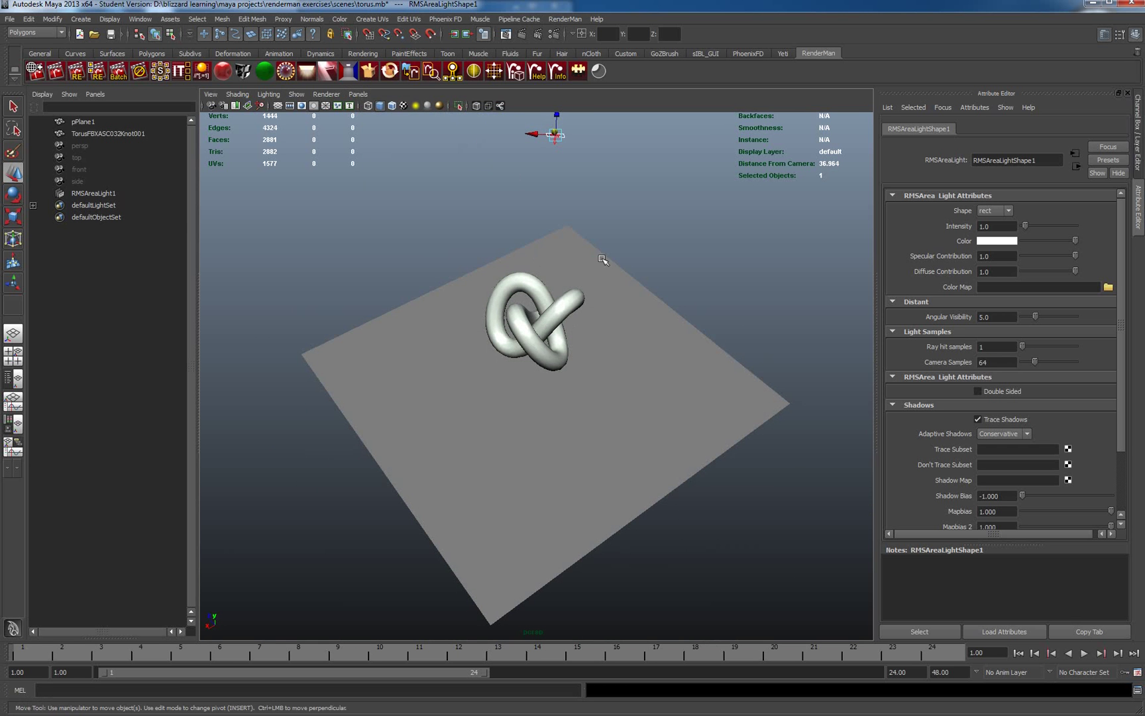
{"action": "mouse_move", "coordinate": [632, 260]}
{"action": "left_mouse_down", "text": "alt"}
{"action": "mouse_move", "coordinate": [651, 239]}
{"action": "mouse_move", "coordinate": [634, 246]}
{"action": "left_mouse_up", "text": "alt"}
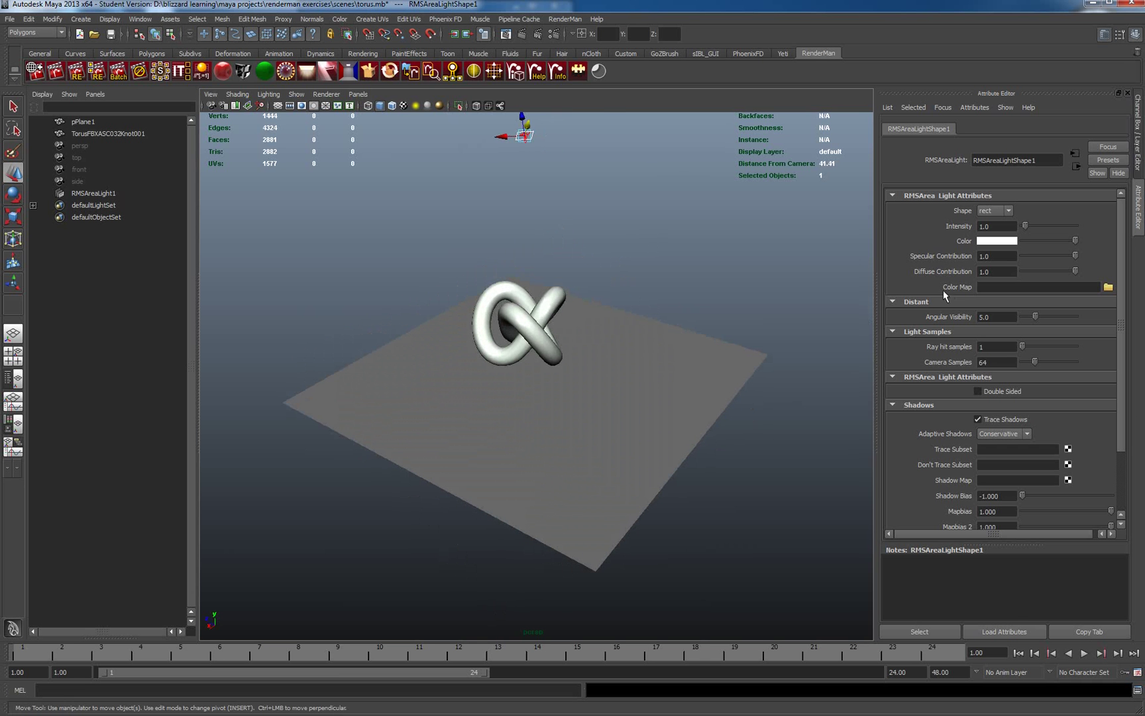
Step: Enable ray tracing in RenderMan globals and review Quality: shading rate 5.0, pixel samples 3×3
{"action": "left_click", "coordinate": [34, 71]}
{"action": "left_click_drag", "start_coordinate": [611, 164], "coordinate": [493, 152]}
{"action": "left_click", "coordinate": [670, 229]}
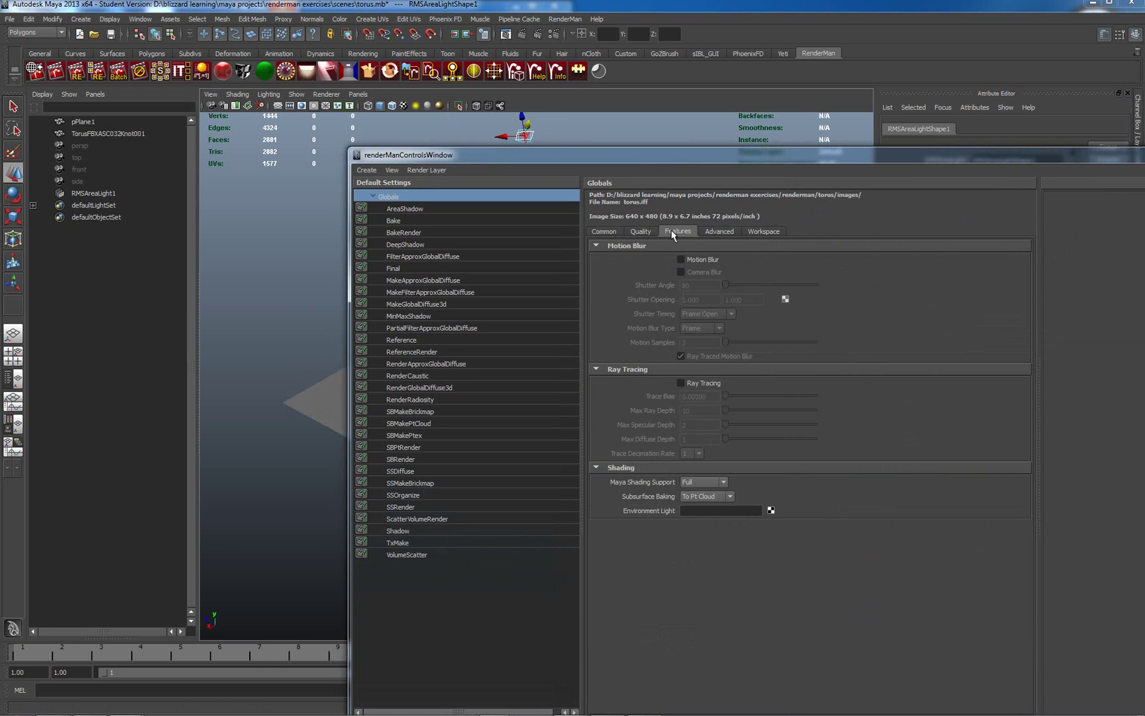
{"action": "left_click", "coordinate": [681, 383]}
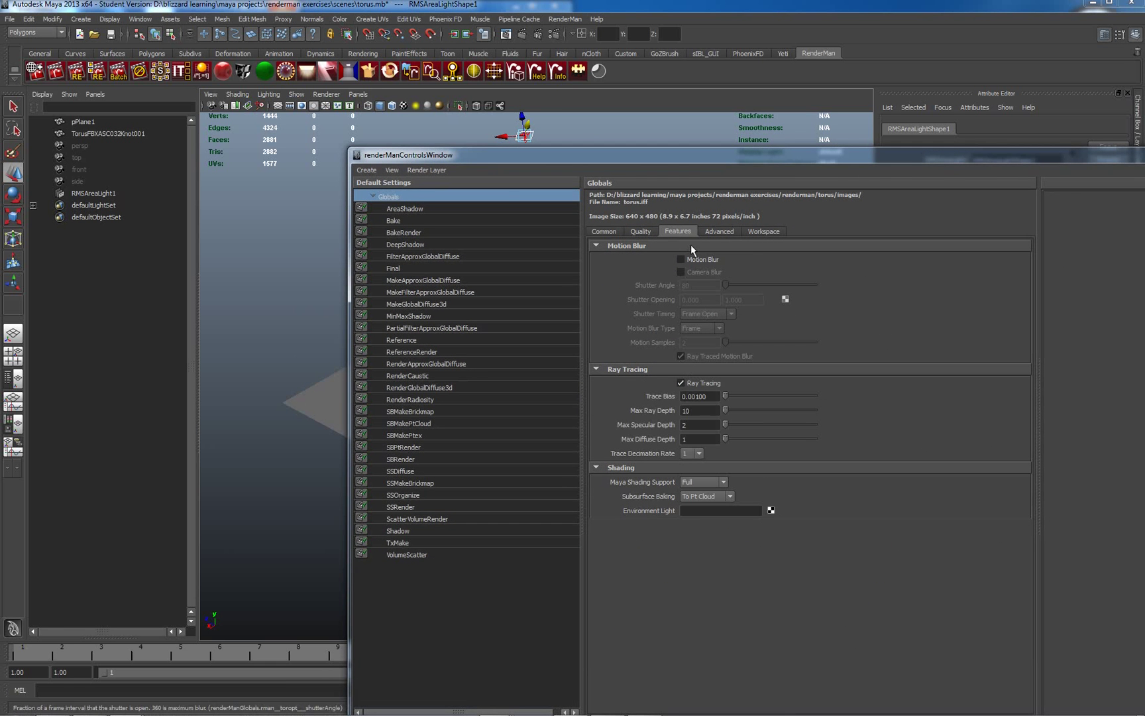
{"action": "left_click", "coordinate": [638, 232]}
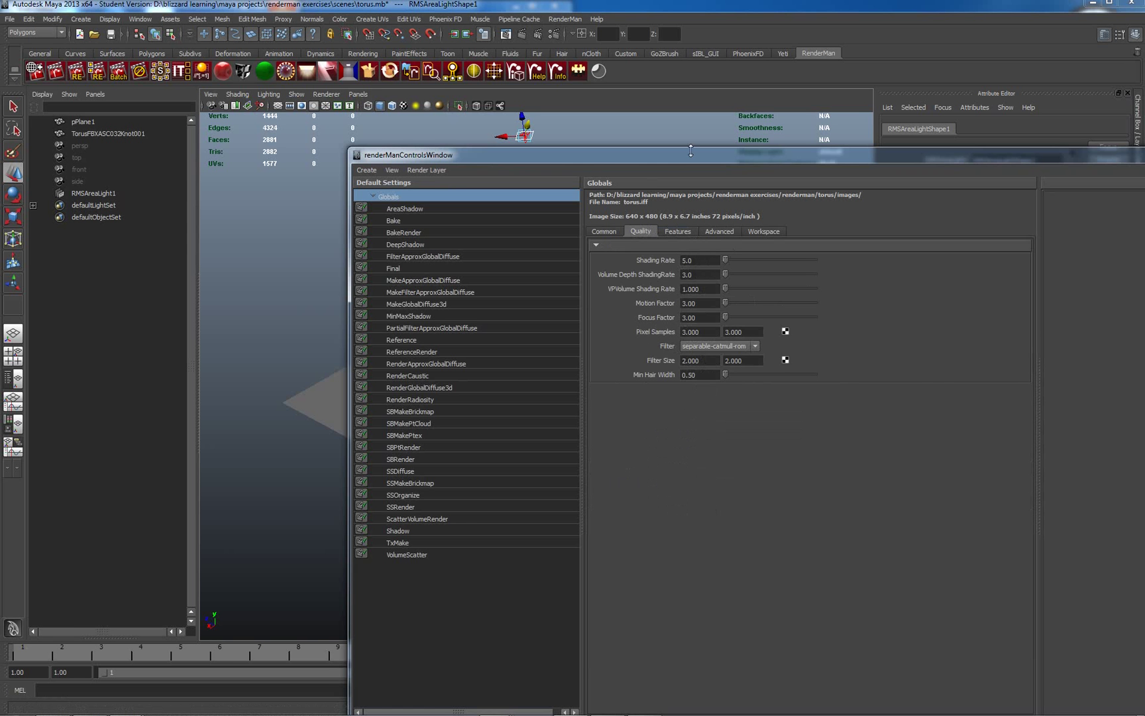
{"action": "left_click_drag", "start_coordinate": [668, 156], "coordinate": [1144, 172]}
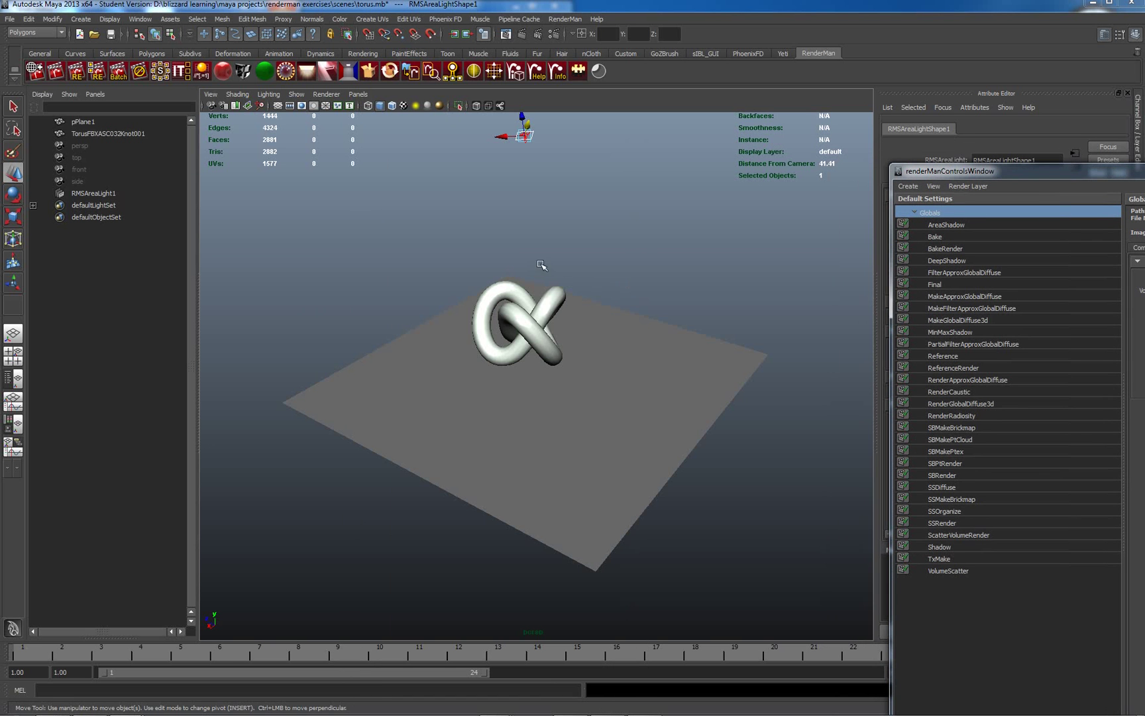
Step: Render the frame, close RenderMan Controls, set light Intensity 6 and re-render
{"action": "left_click", "coordinate": [61, 73]}
{"action": "mouse_move", "coordinate": [596, 709]}
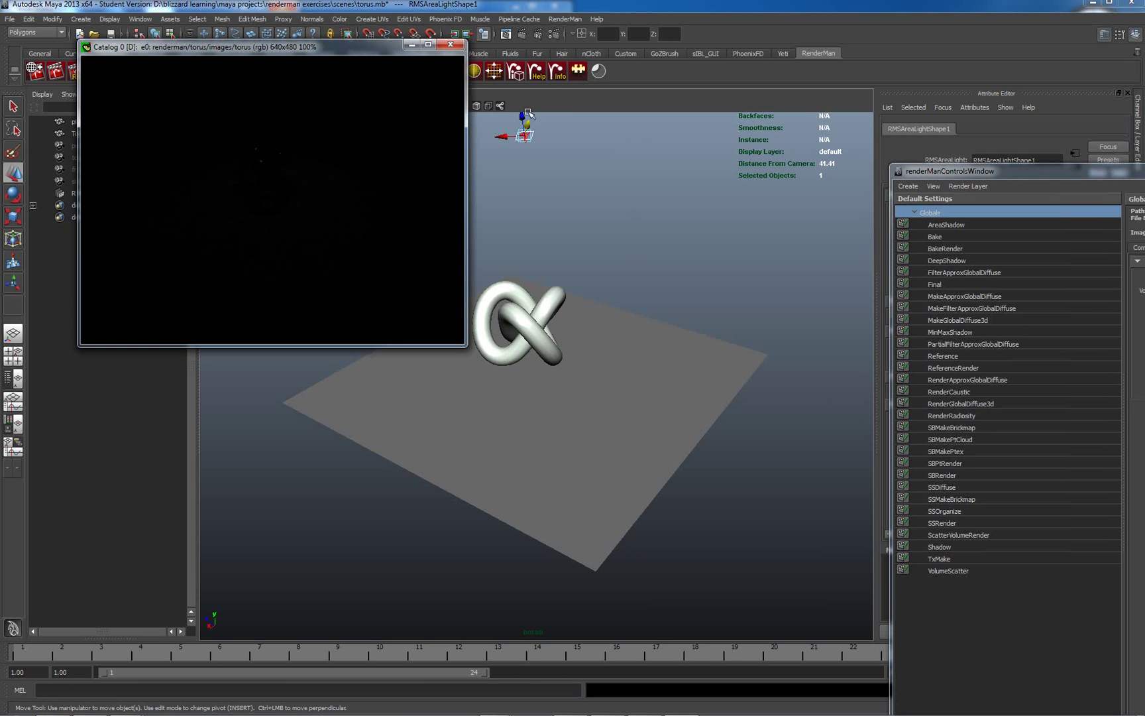
{"action": "left_click", "coordinate": [1048, 169]}
{"action": "left_click", "coordinate": [1119, 173]}
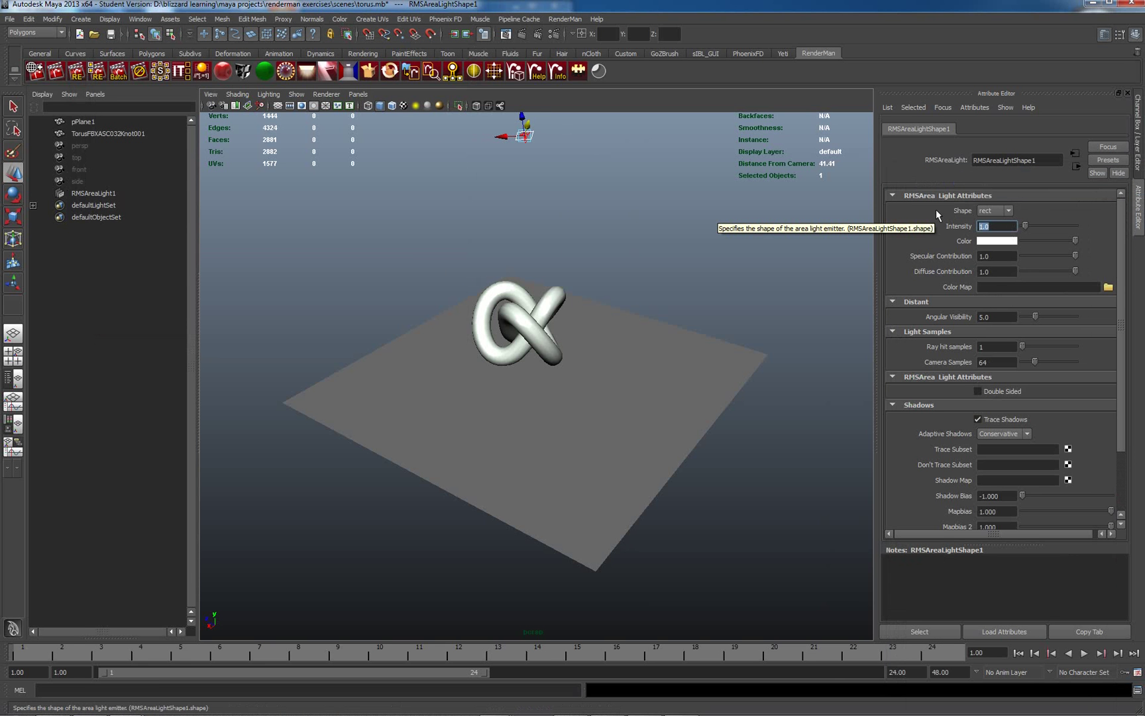
{"action": "type", "text": "6"}
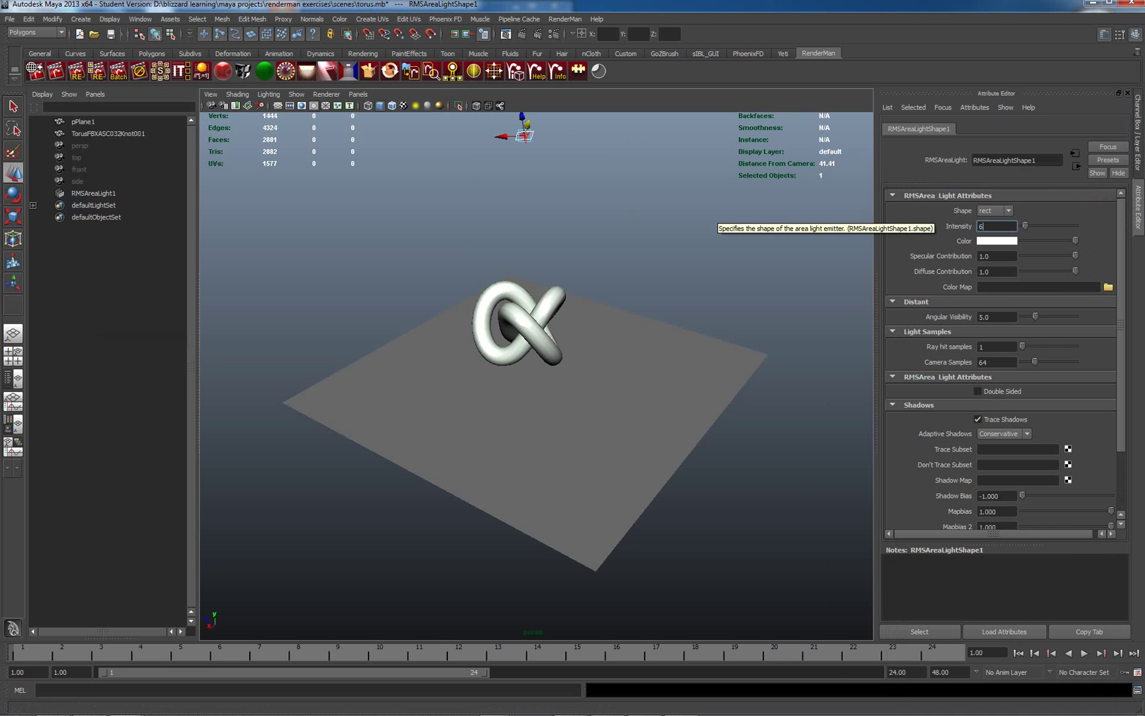
{"action": "left_click", "coordinate": [679, 704]}
{"action": "right_click", "coordinate": [221, 180]}
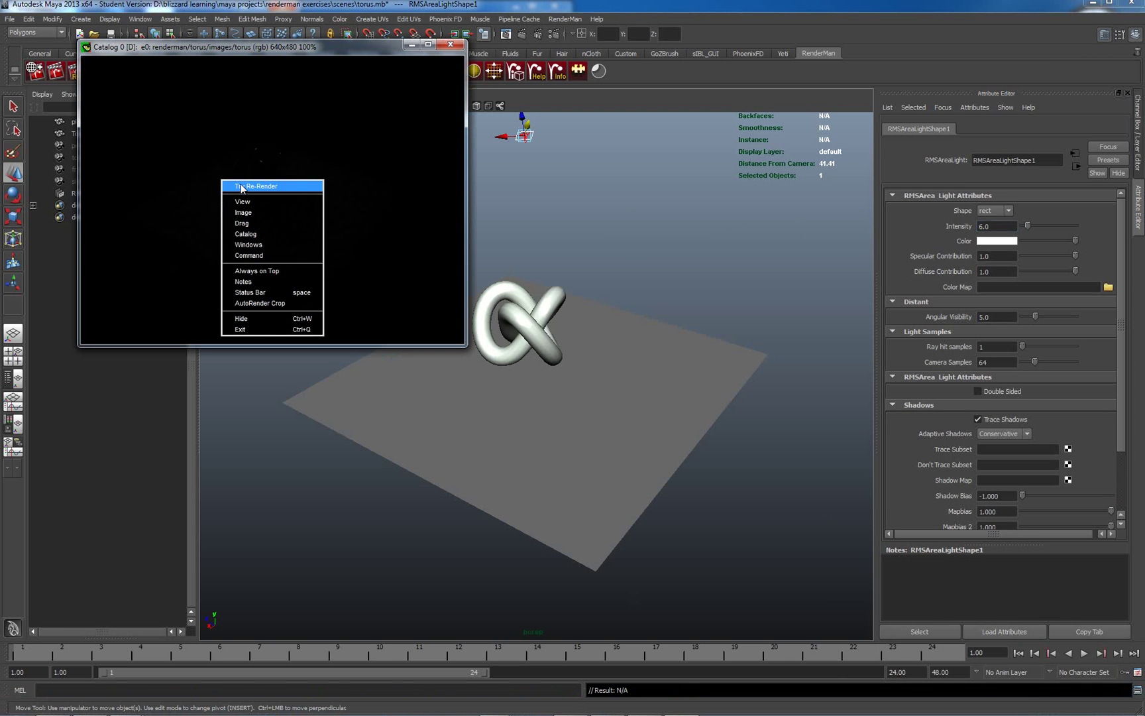
{"action": "left_click", "coordinate": [241, 187]}
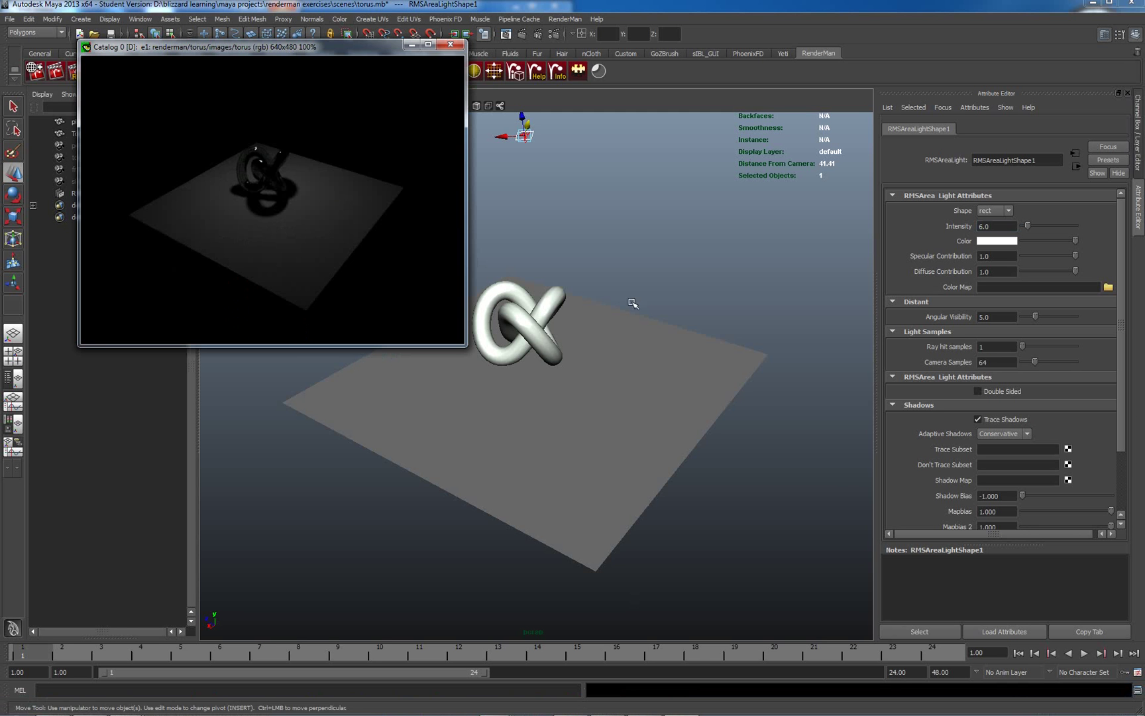
Step: Orbit the camera closer to the torus knot and re-render
{"action": "left_click", "coordinate": [634, 228]}
{"action": "scroll", "coordinate": [609, 253], "scroll_direction": "up", "scroll_amount": 5}
{"action": "left_click_drag", "start_coordinate": [676, 316], "coordinate": [511, 280], "text": "alt"}
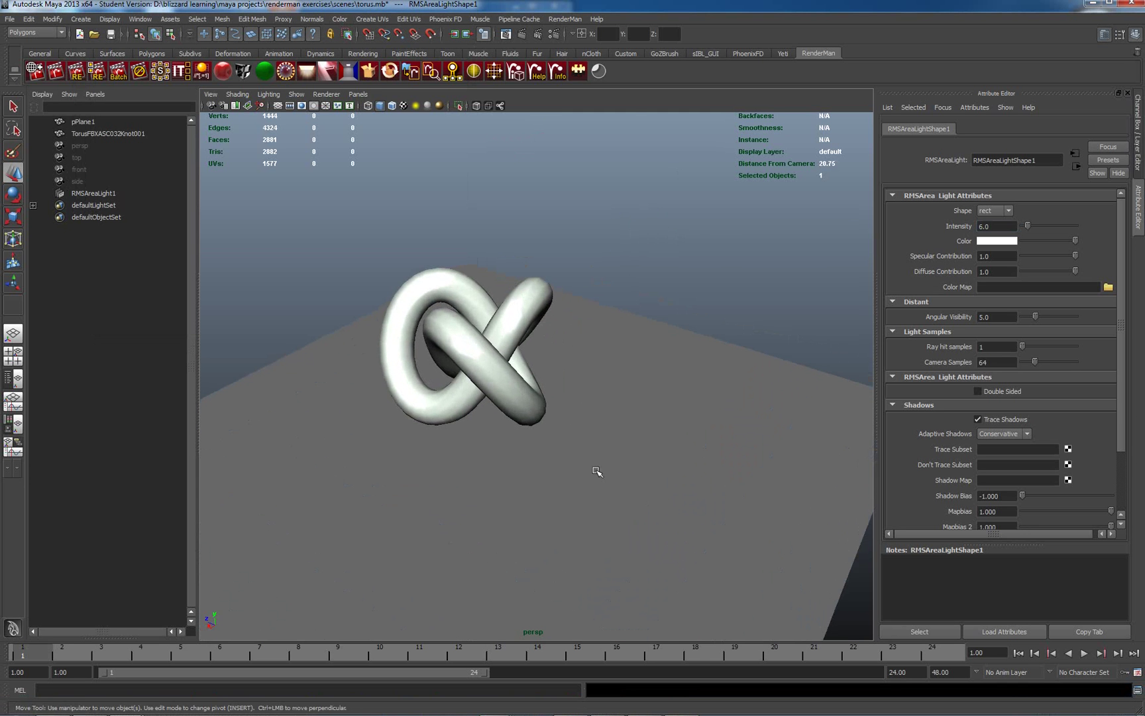
{"action": "left_click", "coordinate": [681, 703]}
{"action": "right_click", "coordinate": [295, 230]}
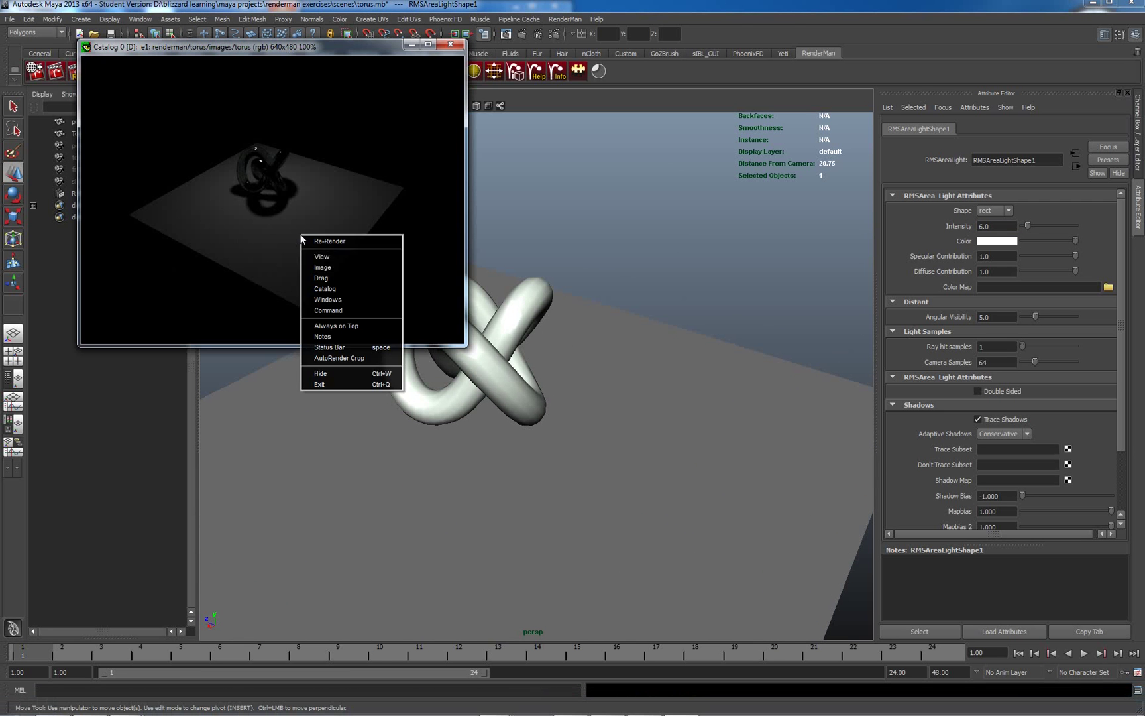
{"action": "left_click", "coordinate": [341, 327]}
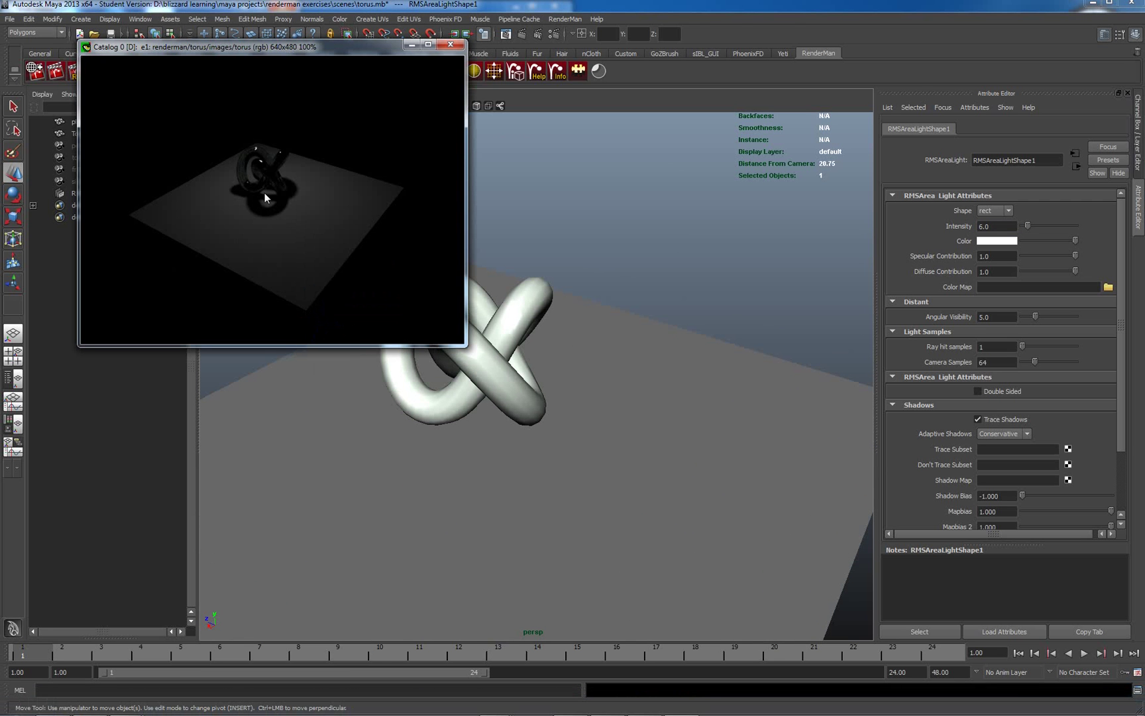
{"action": "right_click", "coordinate": [258, 190]}
{"action": "left_click", "coordinate": [286, 197]}
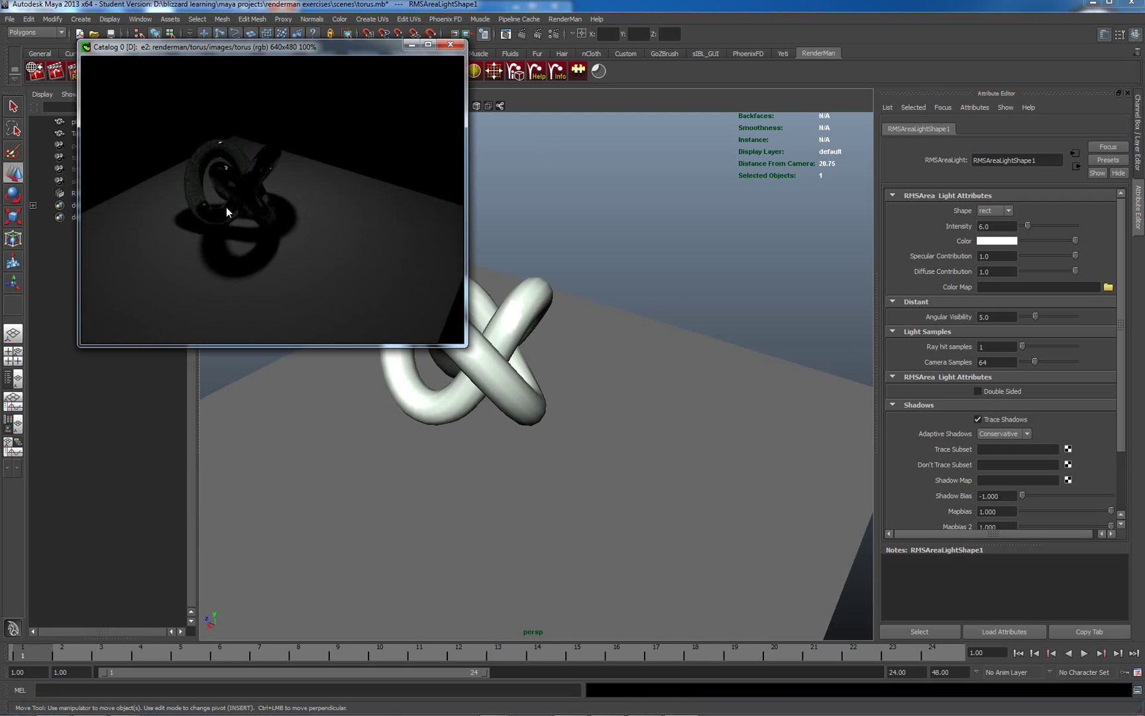
Step: Raise the area light Intensity to 7, then 8, re-rendering after each
{"action": "double_click", "coordinate": [992, 226]}
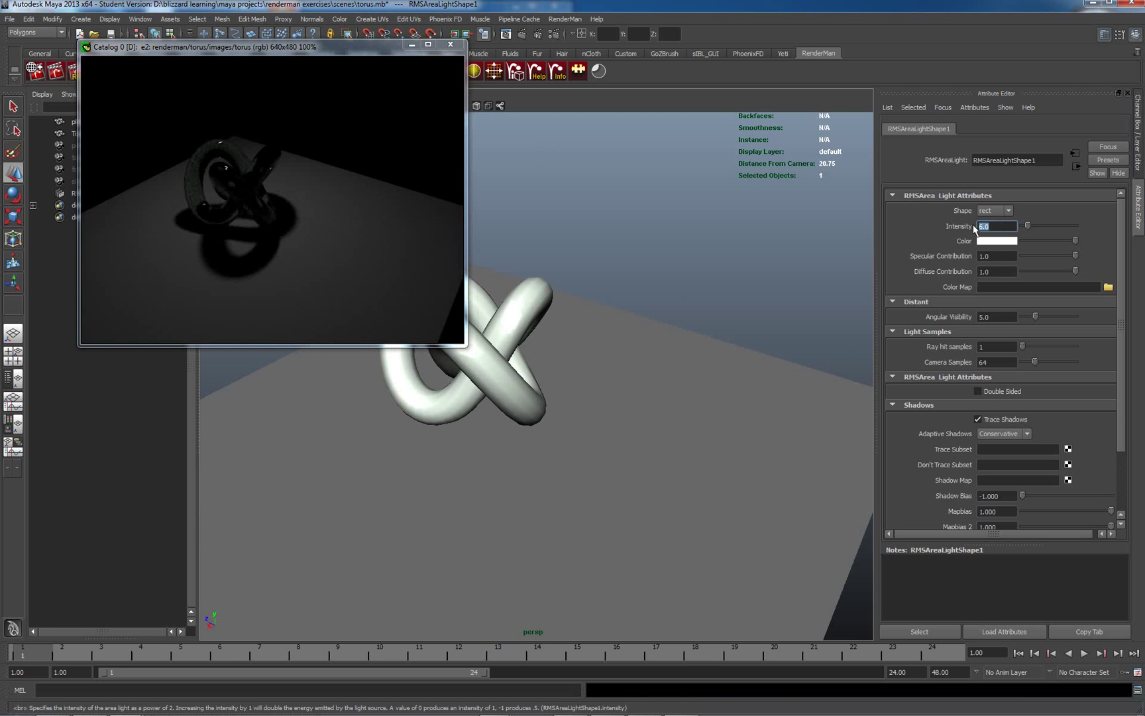
{"action": "type", "text": "7"}
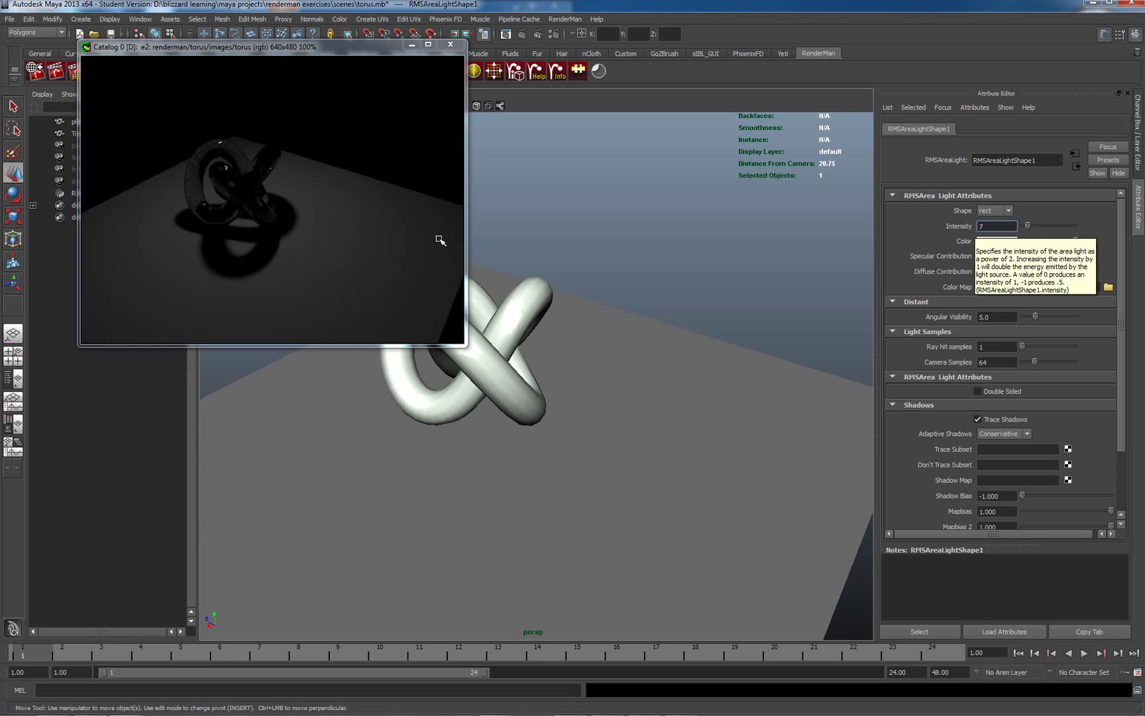
{"action": "right_click", "coordinate": [241, 182]}
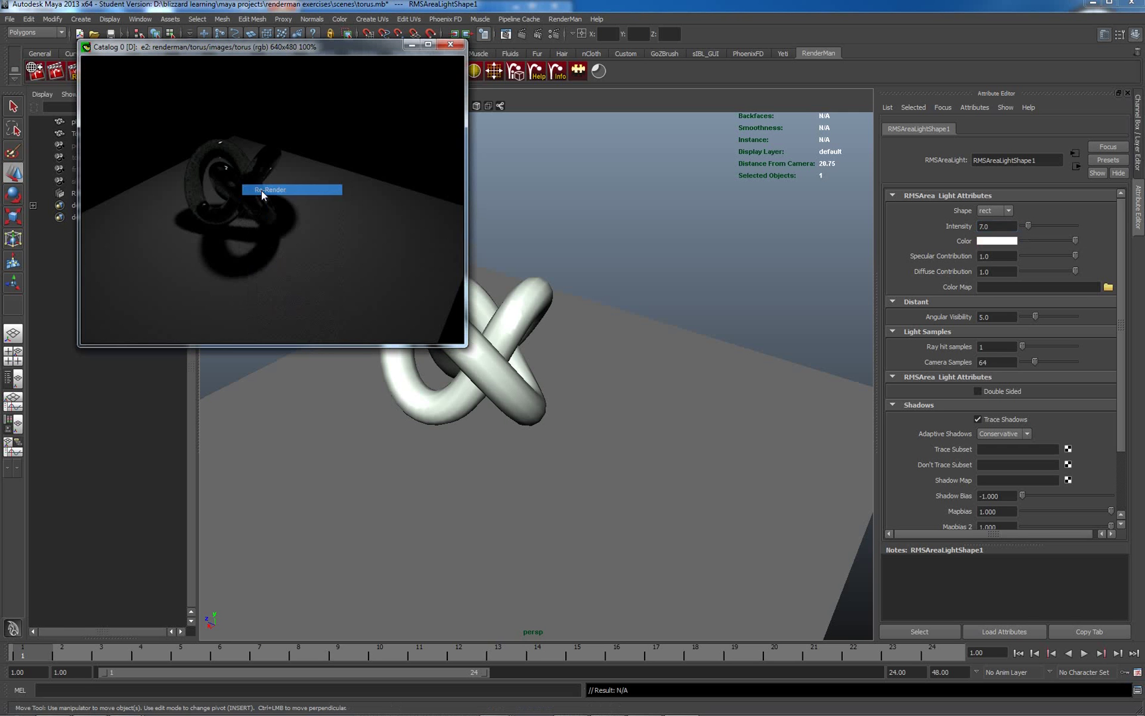
{"action": "left_click", "coordinate": [261, 191]}
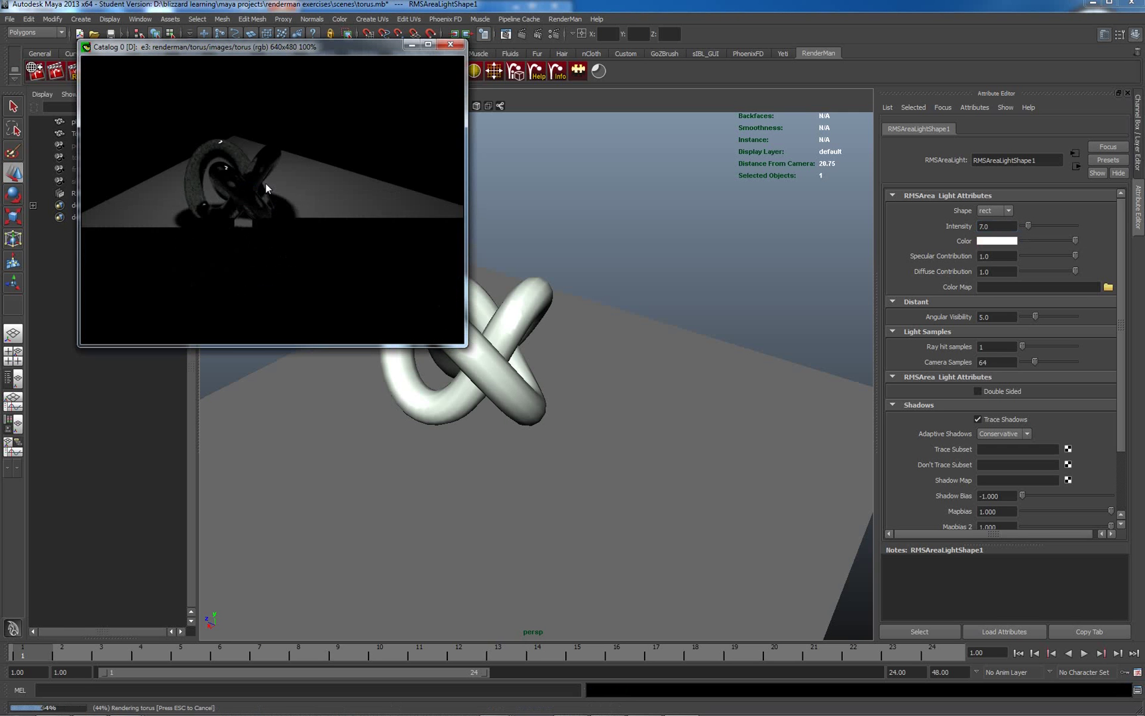
{"action": "double_click", "coordinate": [996, 226]}
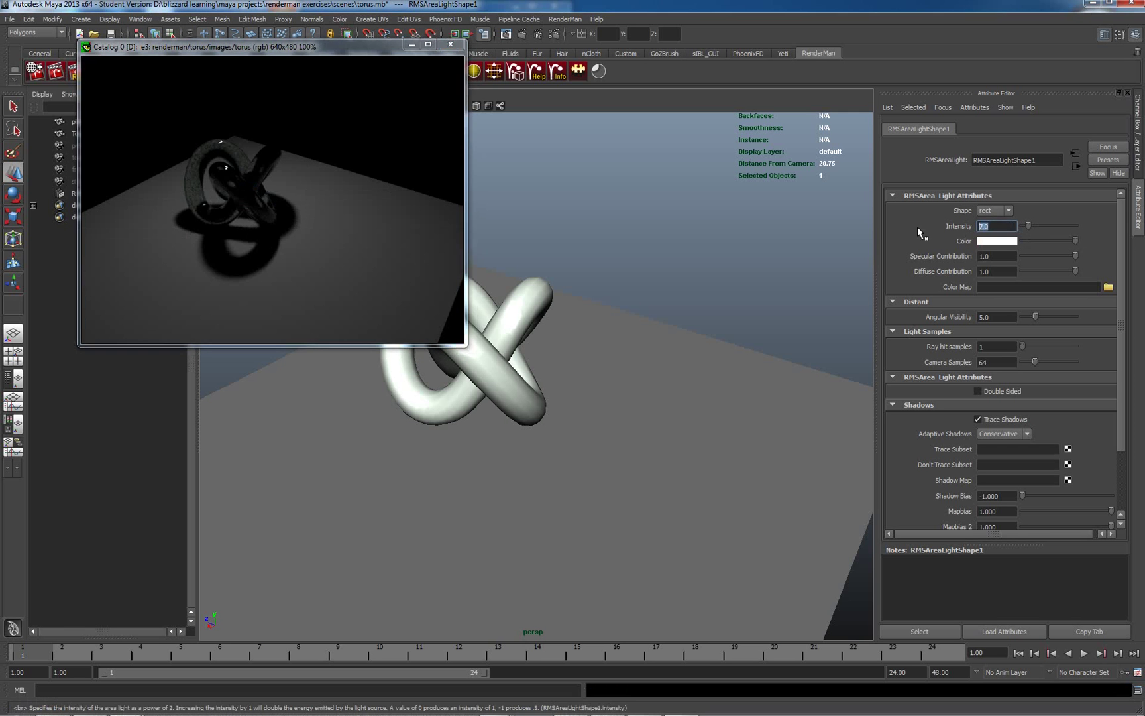
{"action": "type", "text": "8"}
{"action": "key", "text": "Return"}
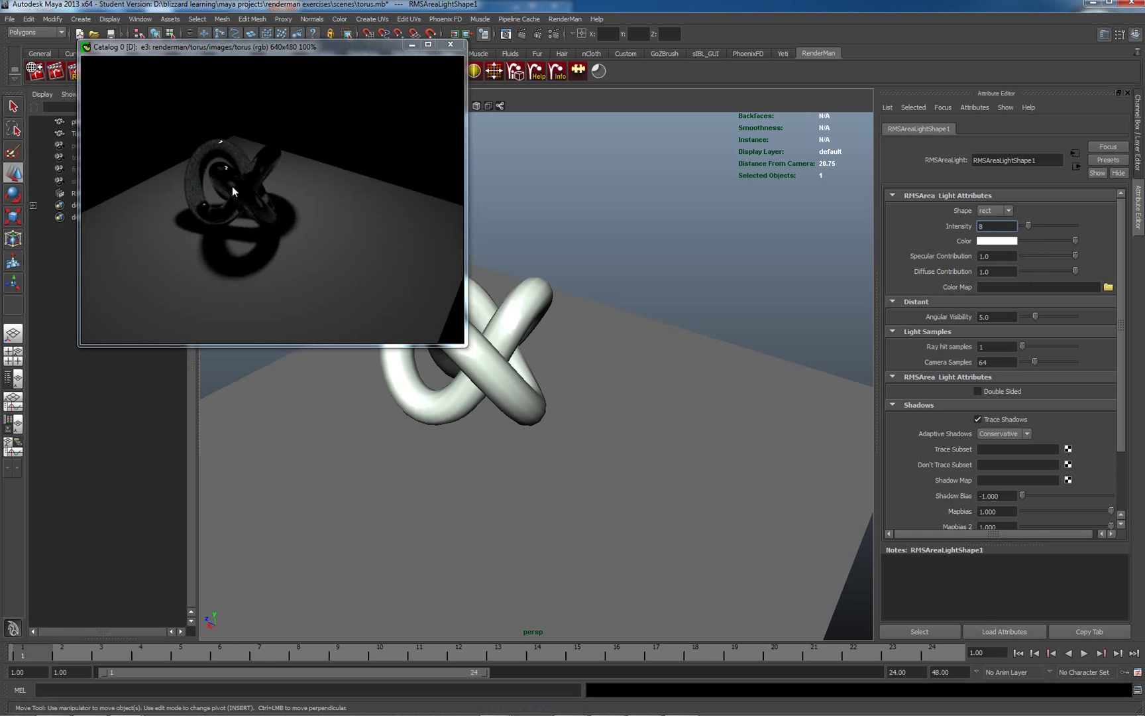
{"action": "right_click", "coordinate": [236, 182]}
{"action": "left_click", "coordinate": [258, 189]}
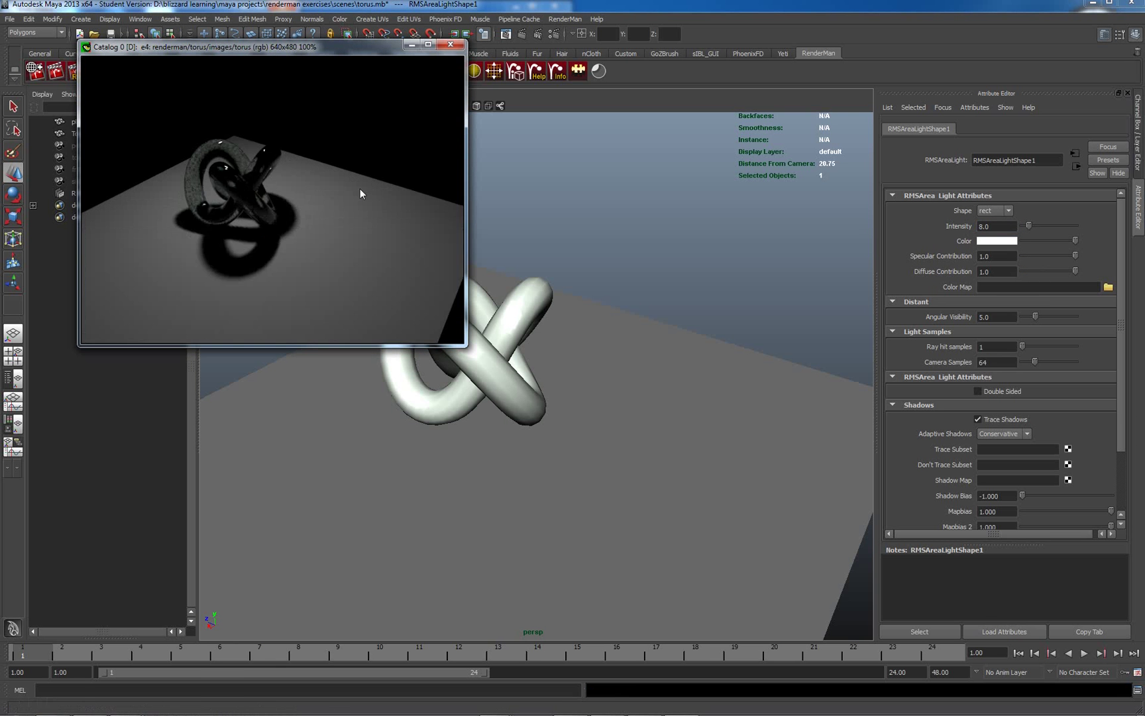
Step: Set the area light Intensity to 9 and re-render
{"action": "double_click", "coordinate": [1007, 227]}
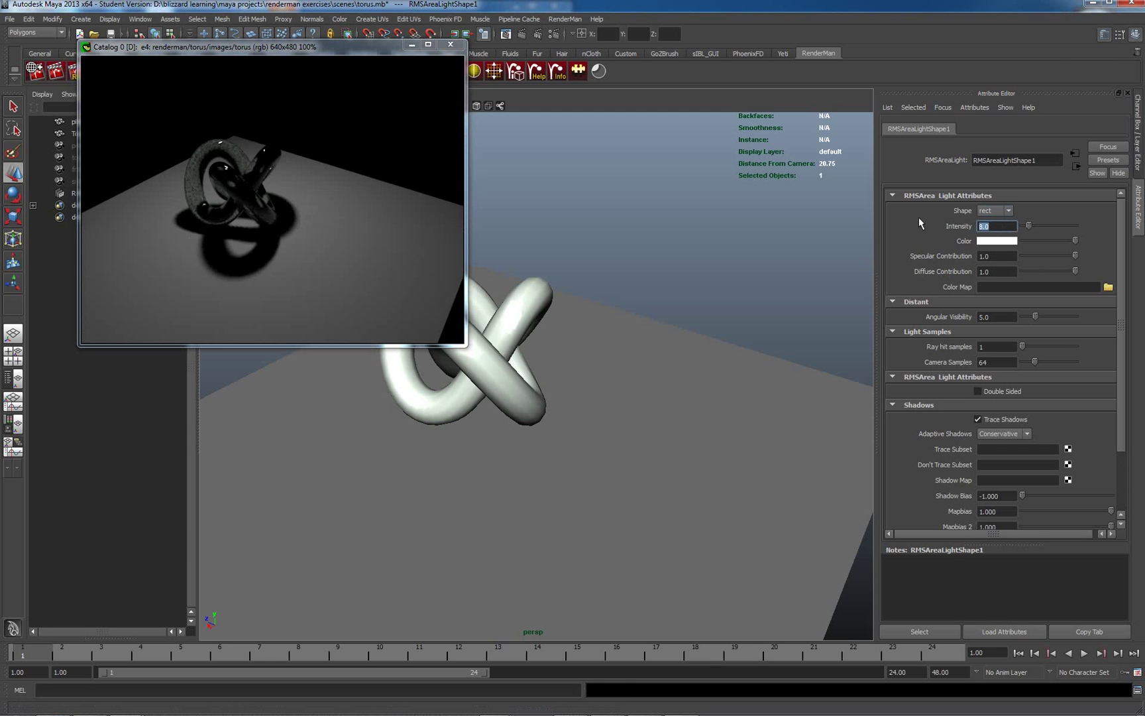
{"action": "type", "text": "9"}
{"action": "key", "text": "Return"}
{"action": "right_click", "coordinate": [229, 192]}
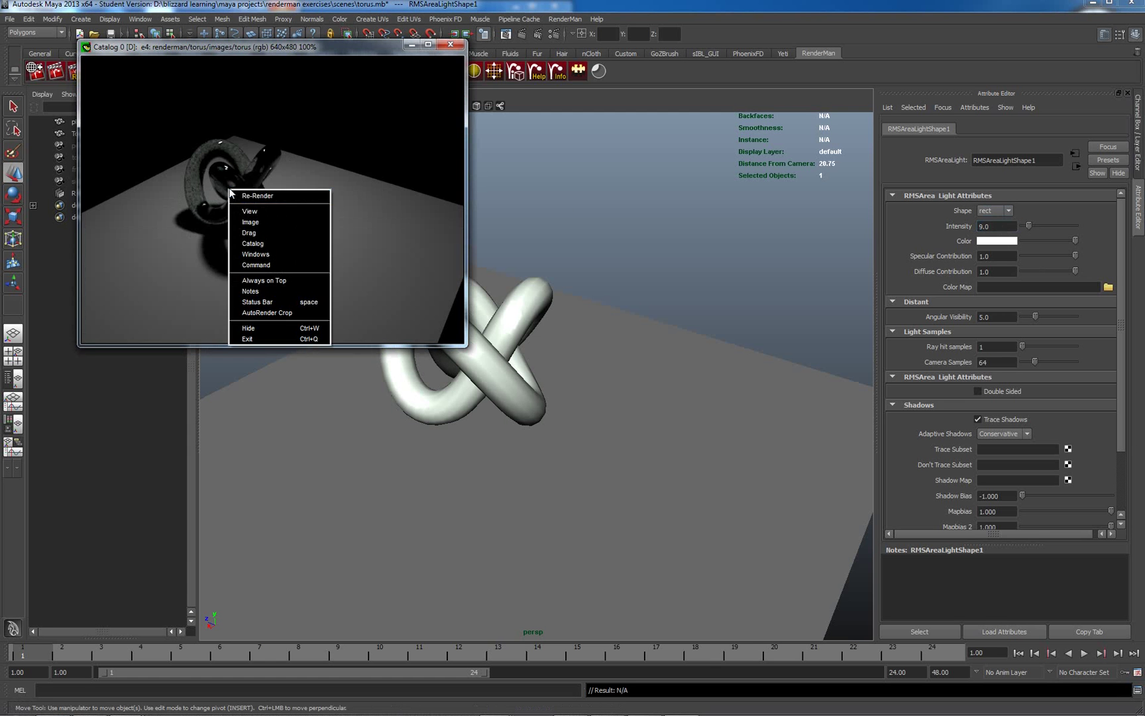
{"action": "left_click", "coordinate": [251, 197]}
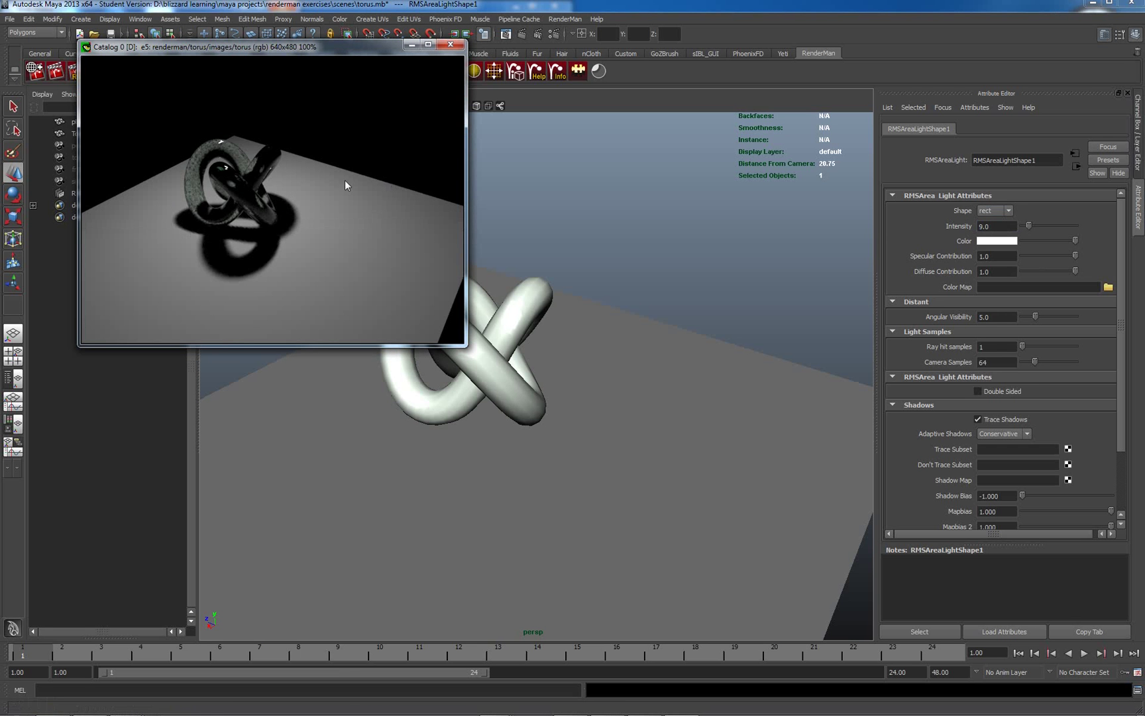
Step: Show RMSGlass1 shadows: Computes Opacity Opaque (fast), Shadow Darkness 0.30
{"action": "left_click", "coordinate": [523, 305]}
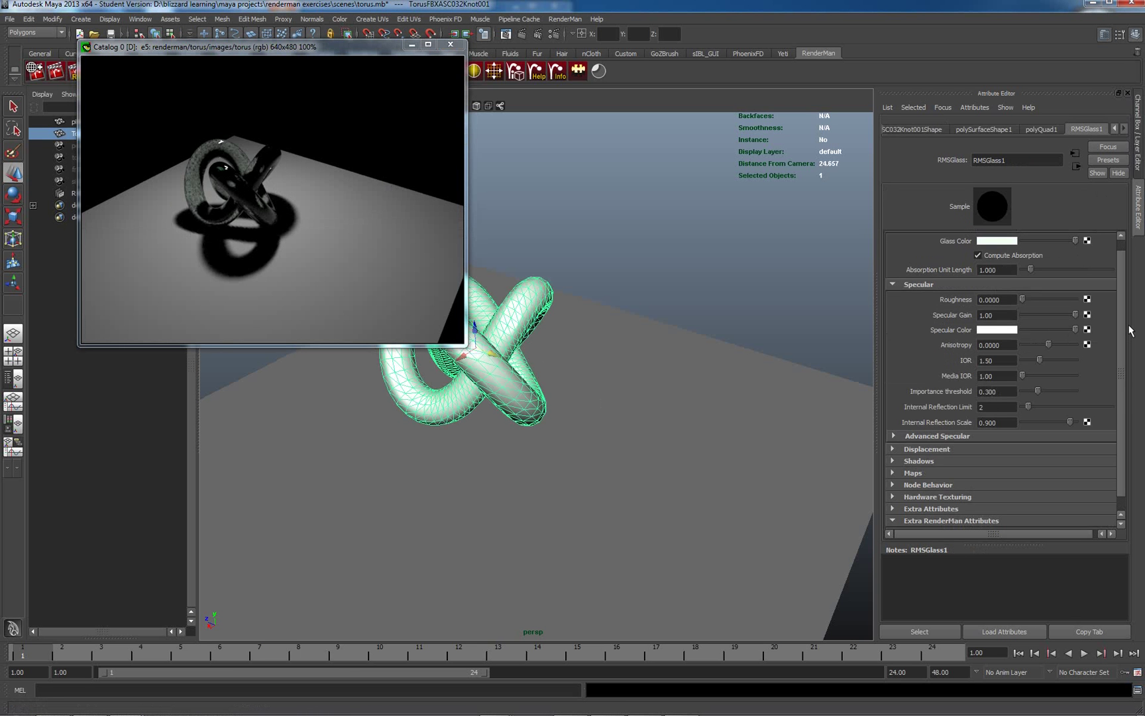
{"action": "left_click", "coordinate": [892, 461]}
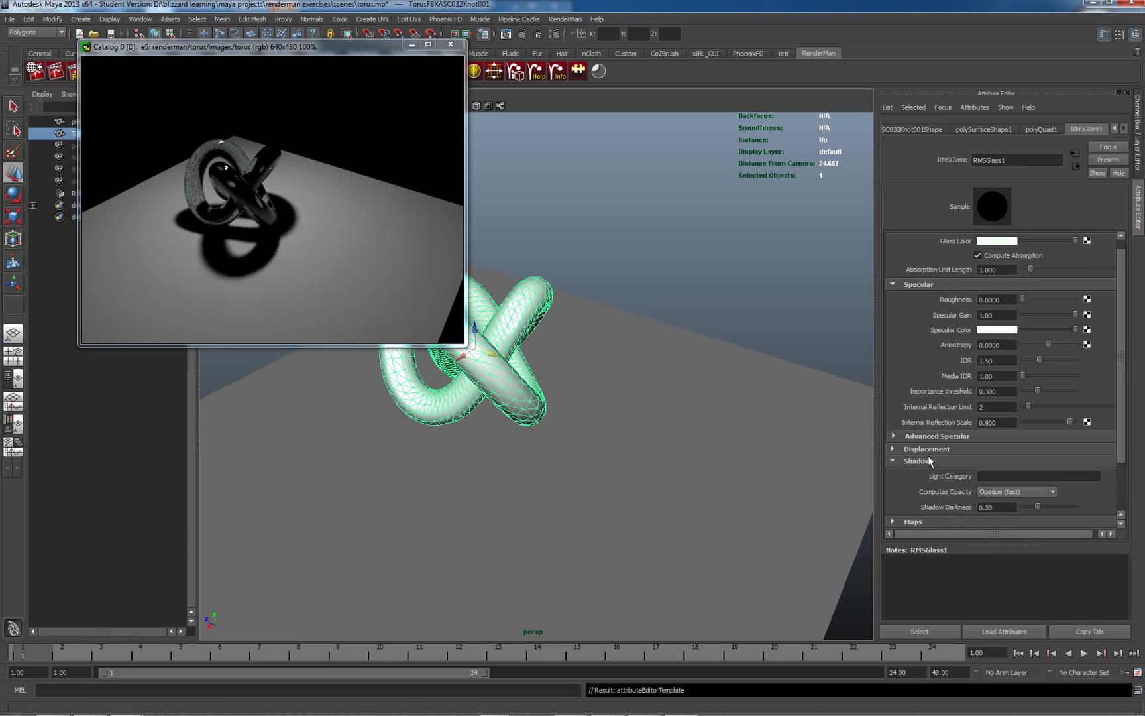
{"action": "scroll", "coordinate": [1124, 451], "scroll_direction": "down", "scroll_amount": 3}
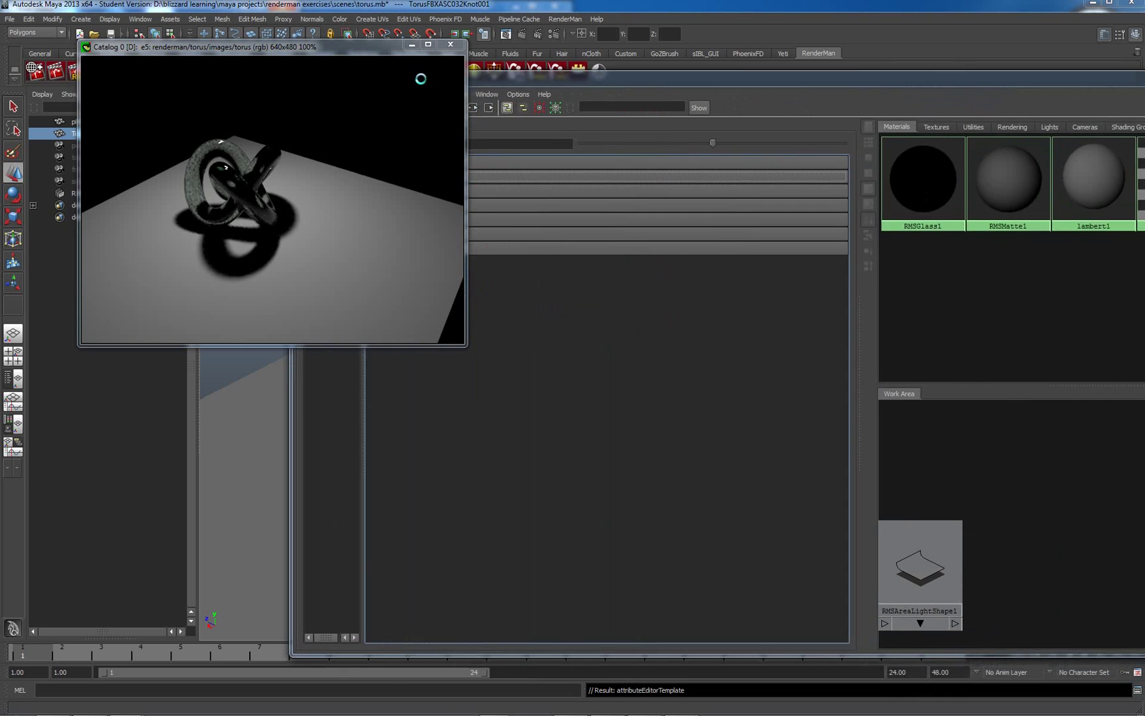
Step: Create an RMSCausticLight from Hypershade with white tint and Estimator 100.000
{"action": "left_click_drag", "start_coordinate": [416, 74], "coordinate": [577, 81]}
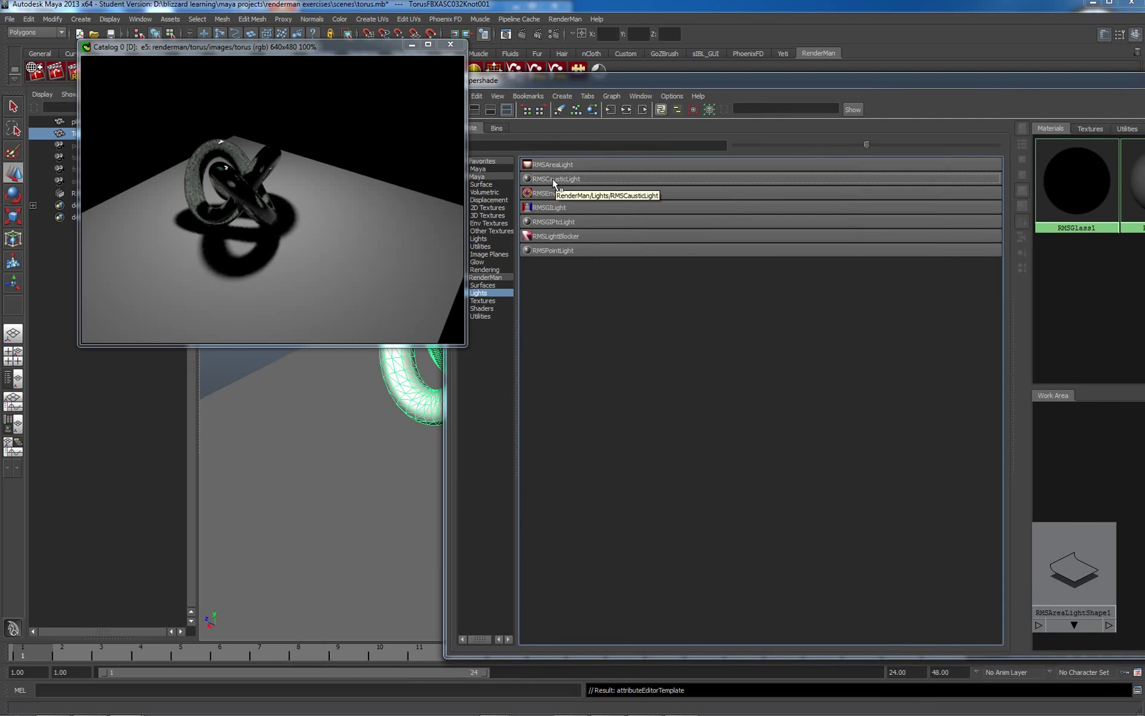
{"action": "left_click", "coordinate": [552, 179]}
{"action": "left_click_drag", "start_coordinate": [623, 79], "coordinate": [1143, 123]}
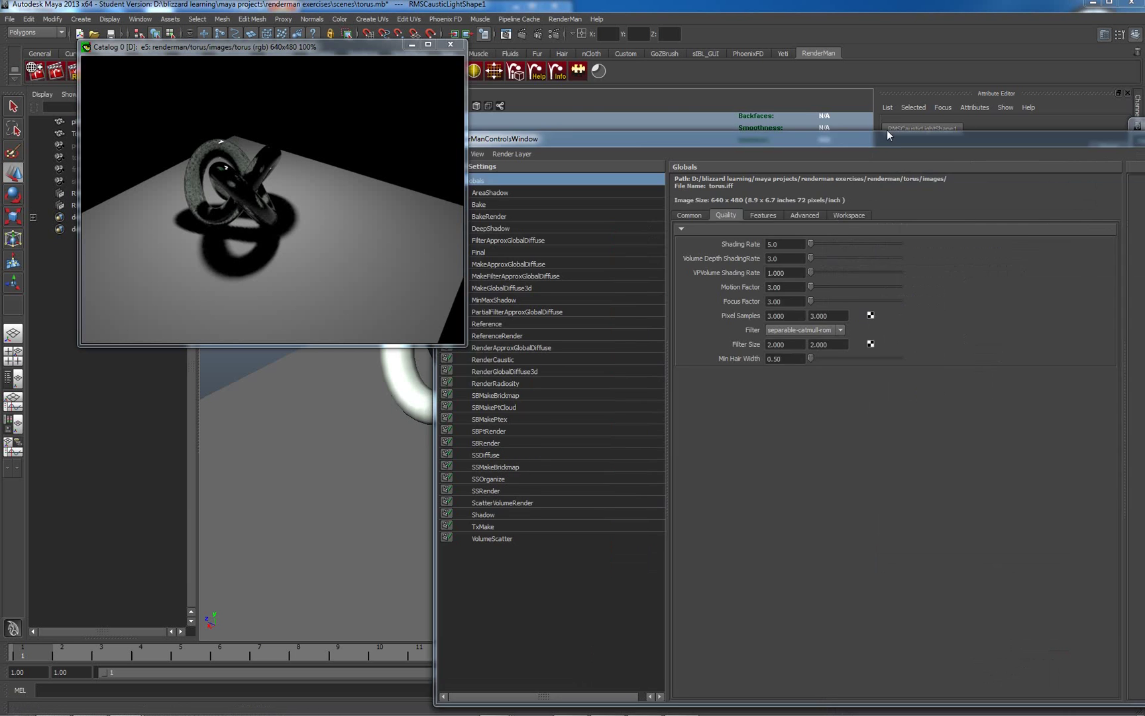
Step: Set Final defaults: photon lifetime file, 100000 emitted photons, caustic photon map glassmark
{"action": "left_click_drag", "start_coordinate": [887, 130], "coordinate": [869, 74]}
{"action": "left_click_drag", "start_coordinate": [358, 60], "coordinate": [269, 90]}
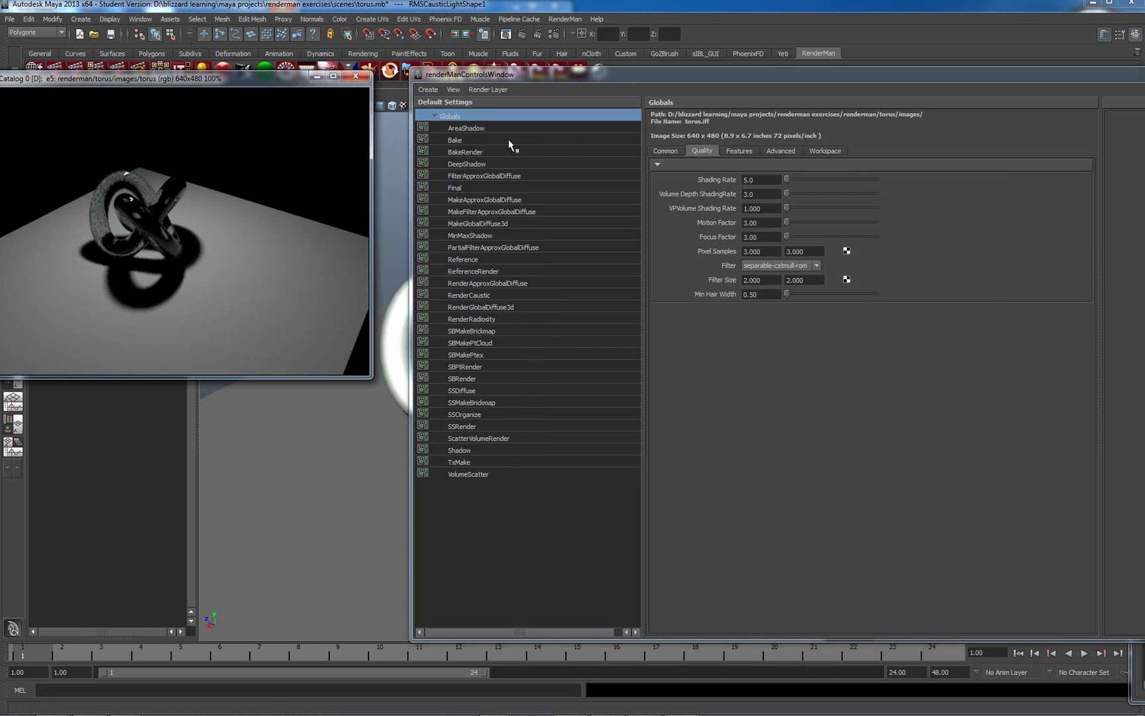
{"action": "left_click", "coordinate": [460, 186]}
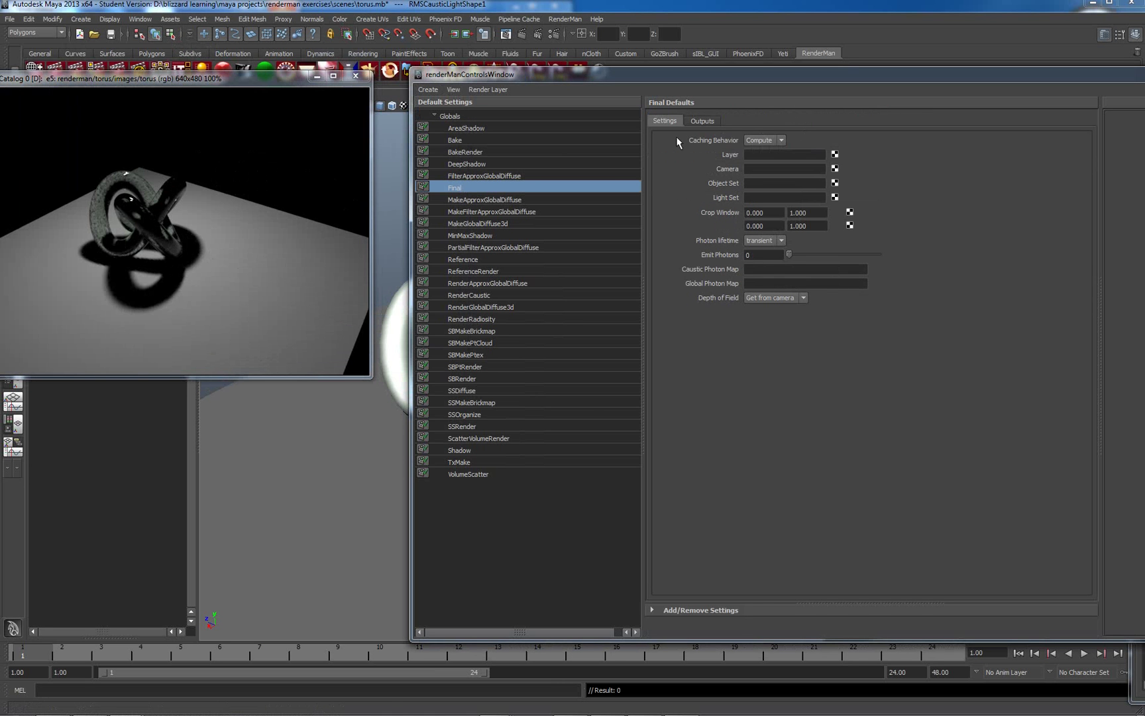
{"action": "left_click", "coordinate": [782, 241]}
{"action": "left_click", "coordinate": [780, 259]}
{"action": "double_click", "coordinate": [778, 253]}
{"action": "type", "text": "100000"}
{"action": "left_click", "coordinate": [784, 269]}
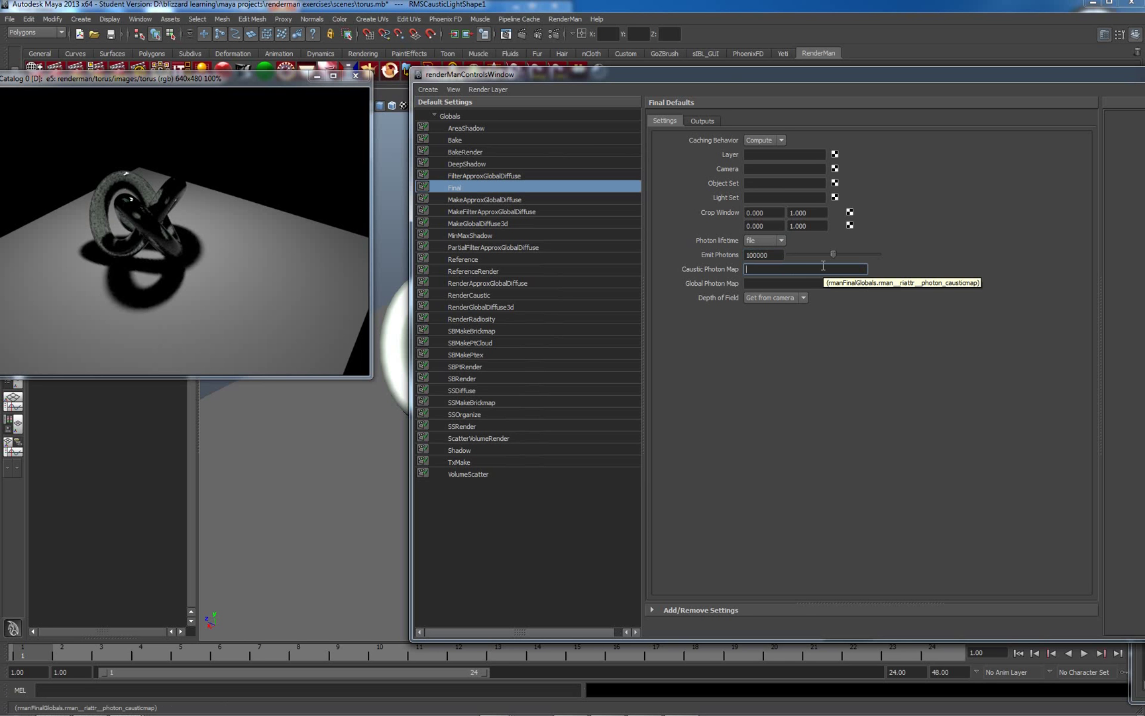
{"action": "type", "text": "glassmark"}
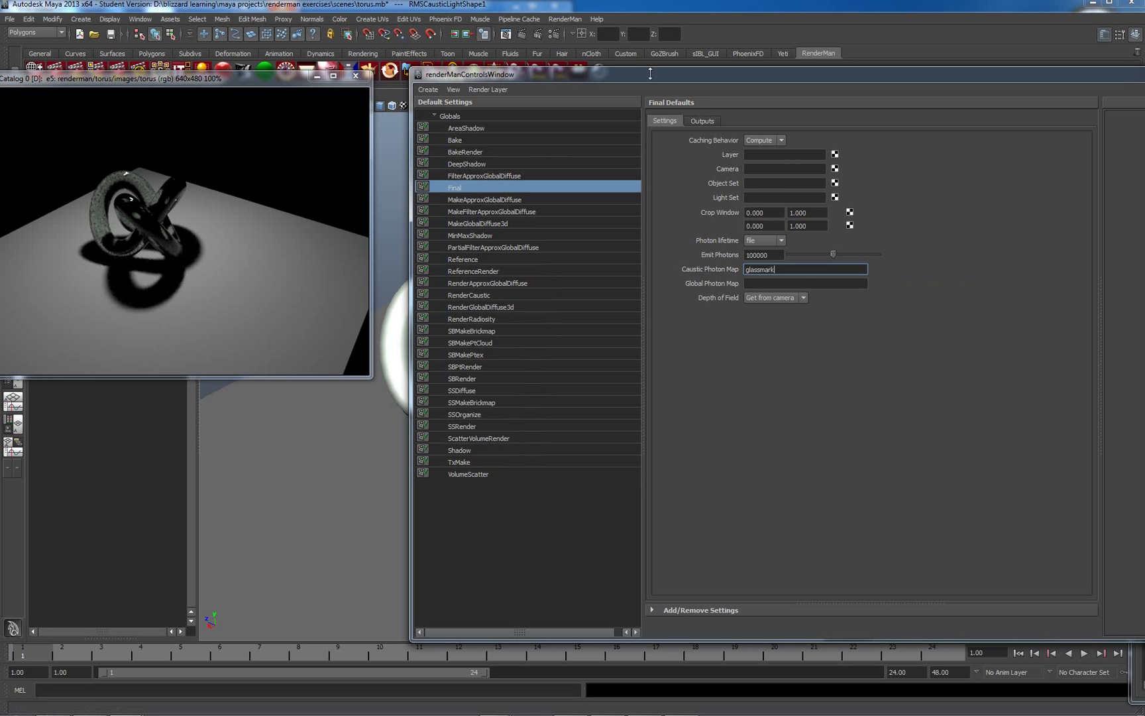
Step: Re-render the knot with photon caustics, showing faint caustic light on the plane
{"action": "left_click_drag", "start_coordinate": [652, 73], "coordinate": [1076, 72]}
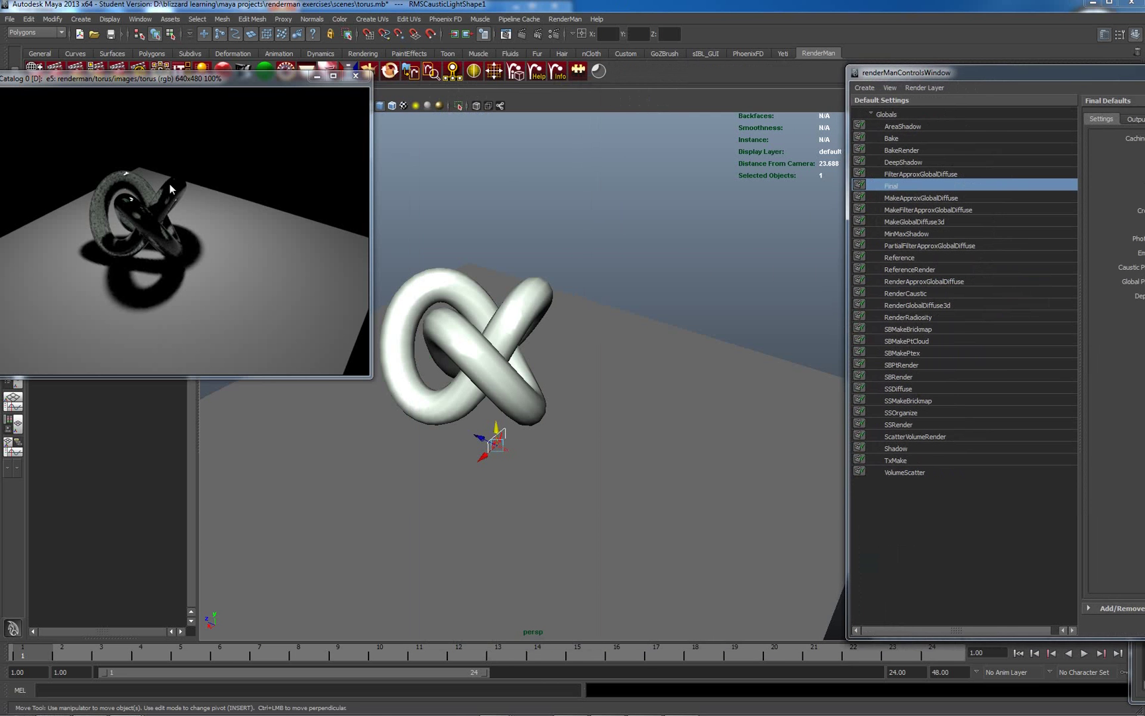
{"action": "right_click", "coordinate": [171, 162]}
{"action": "left_click", "coordinate": [199, 169]}
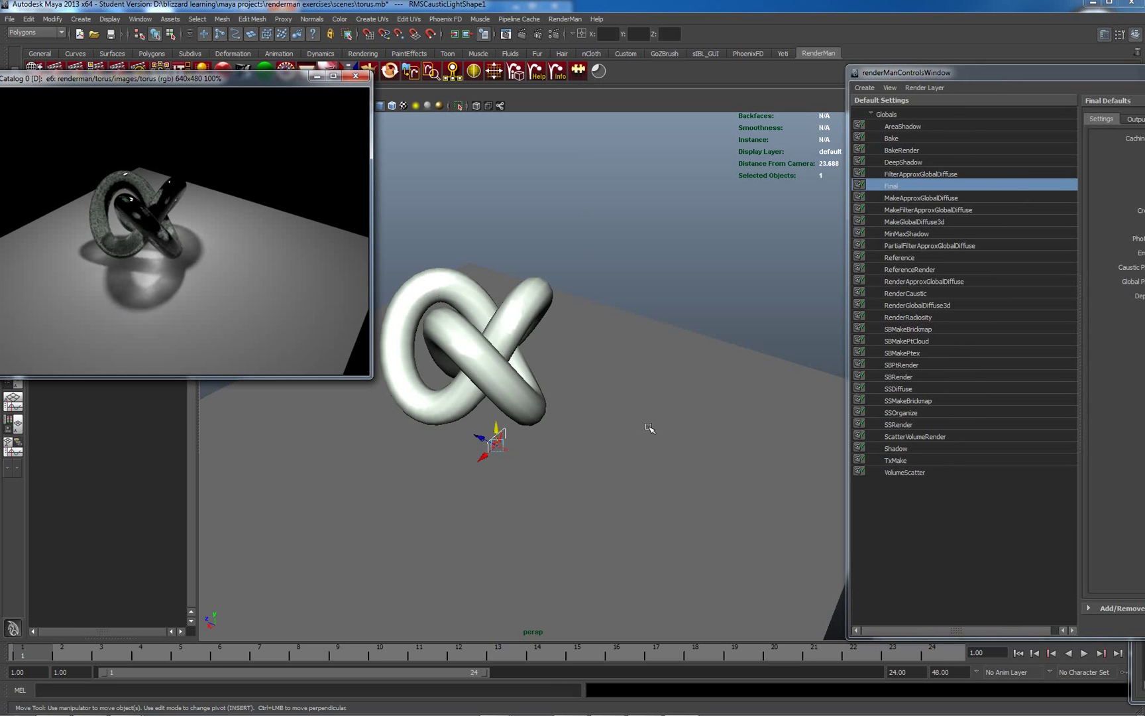
{"action": "left_click_drag", "start_coordinate": [993, 75], "coordinate": [558, 78]}
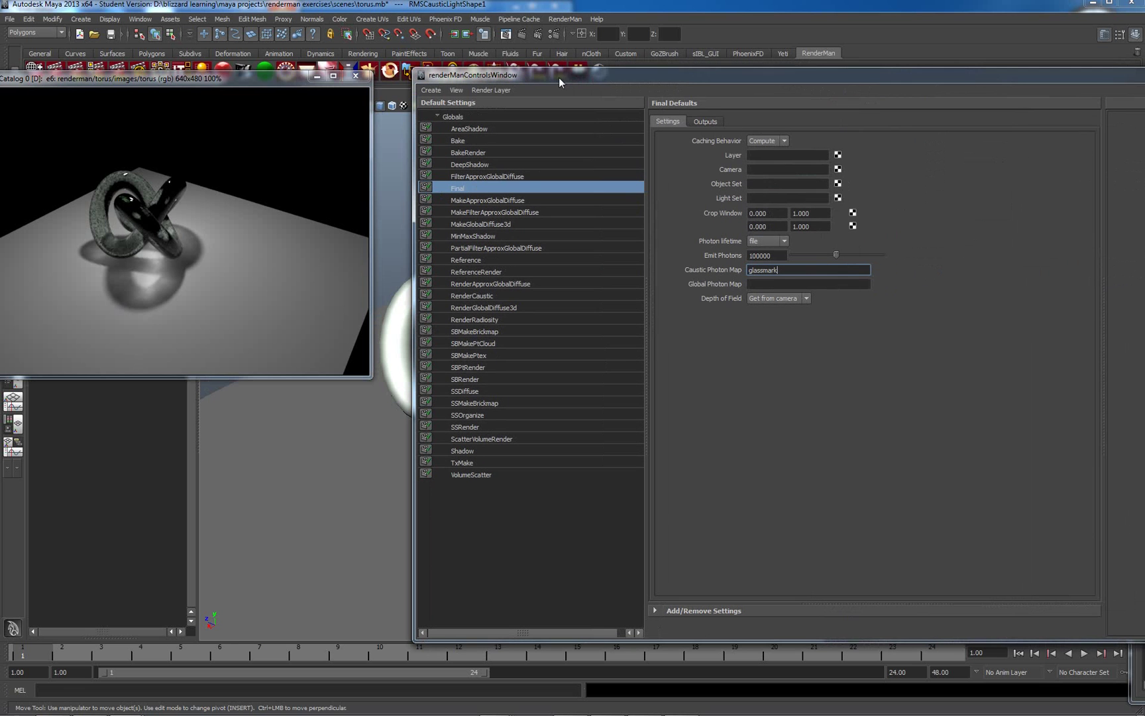
Step: Raise Emit Photons to 1000000
{"action": "left_click", "coordinate": [779, 256]}
{"action": "type", "text": "0"}
{"action": "key", "text": "Tab"}
{"action": "left_click", "coordinate": [779, 257]}
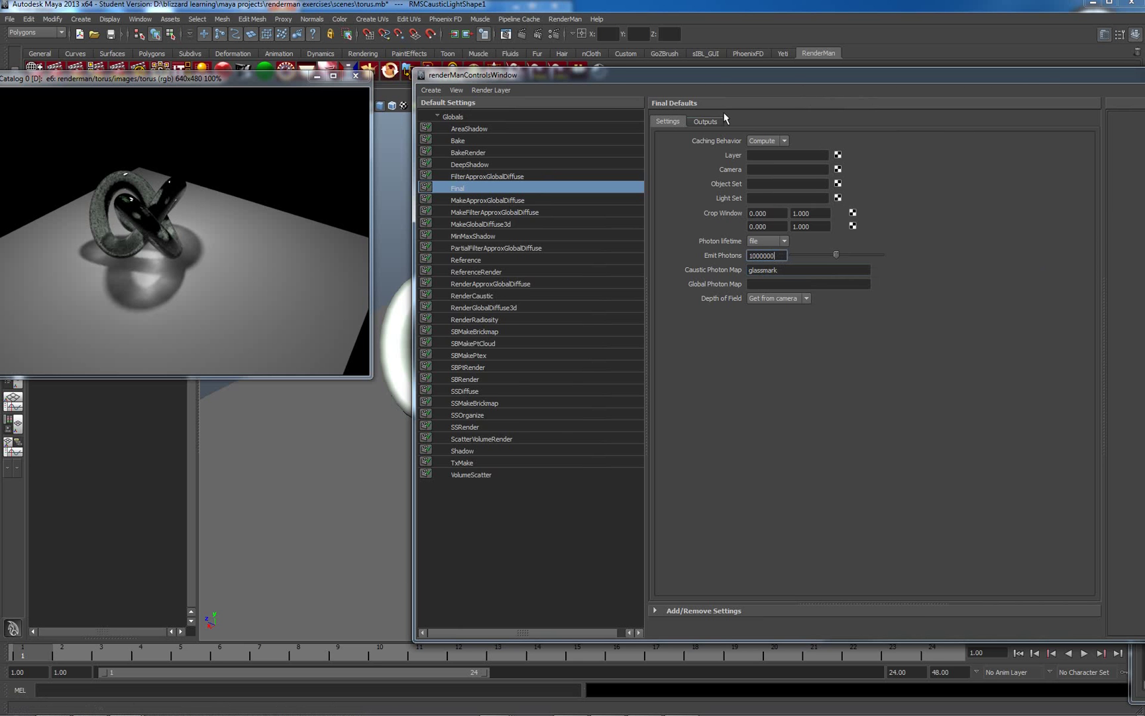
Step: Set the global Quality Shading Rate to 1.0
{"action": "left_click_drag", "start_coordinate": [722, 80], "coordinate": [850, 120]}
{"action": "left_click", "coordinate": [636, 155]}
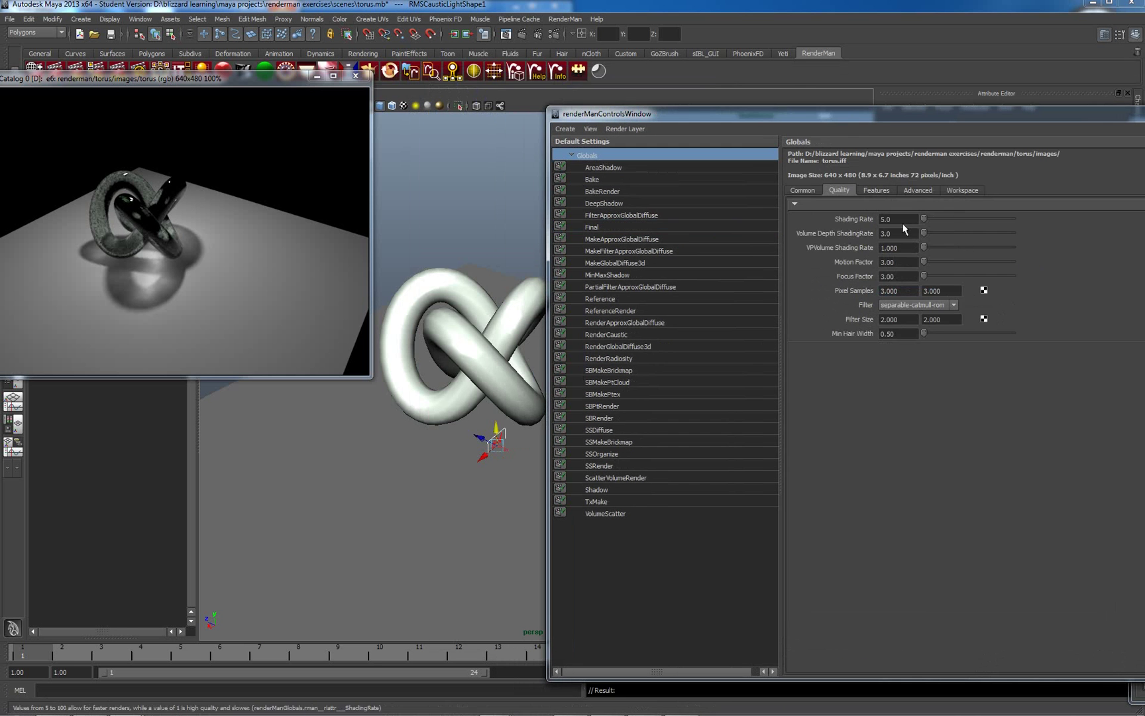
{"action": "left_click_drag", "start_coordinate": [899, 220], "coordinate": [869, 226]}
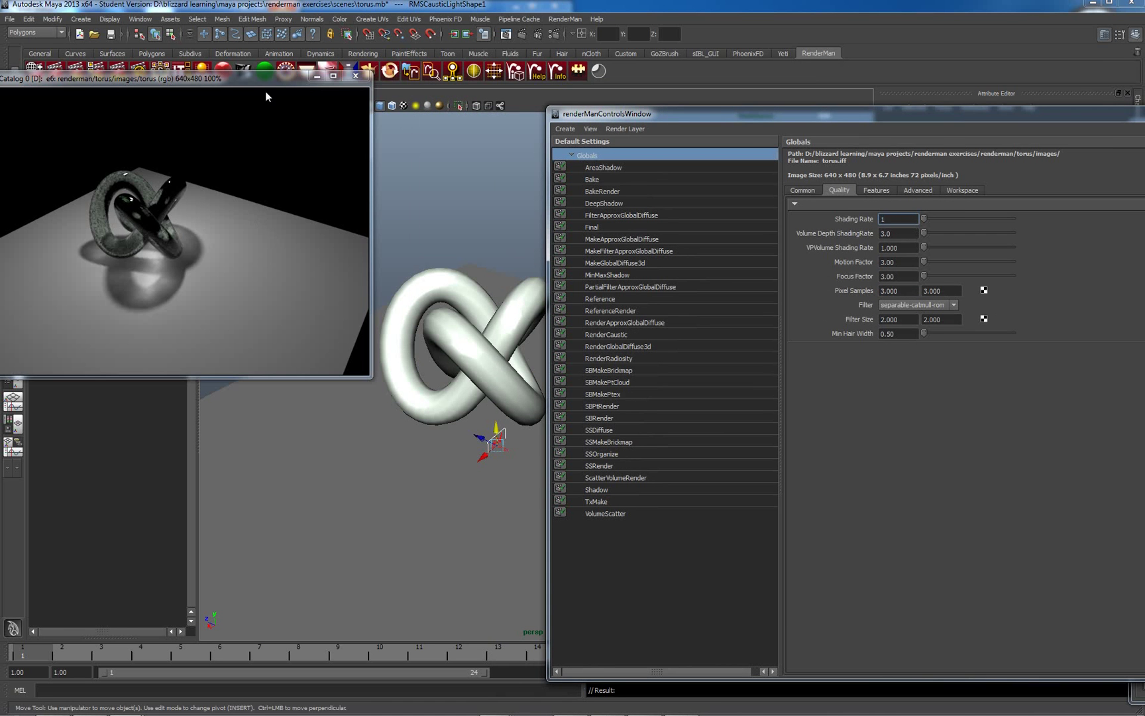
Step: Re-render the scene to show stronger caustics under the knot
{"action": "mouse_move", "coordinate": [251, 81]}
{"action": "left_mouse_down"}
{"action": "mouse_move", "coordinate": [382, 77]}
{"action": "mouse_move", "coordinate": [397, 96]}
{"action": "left_mouse_up"}
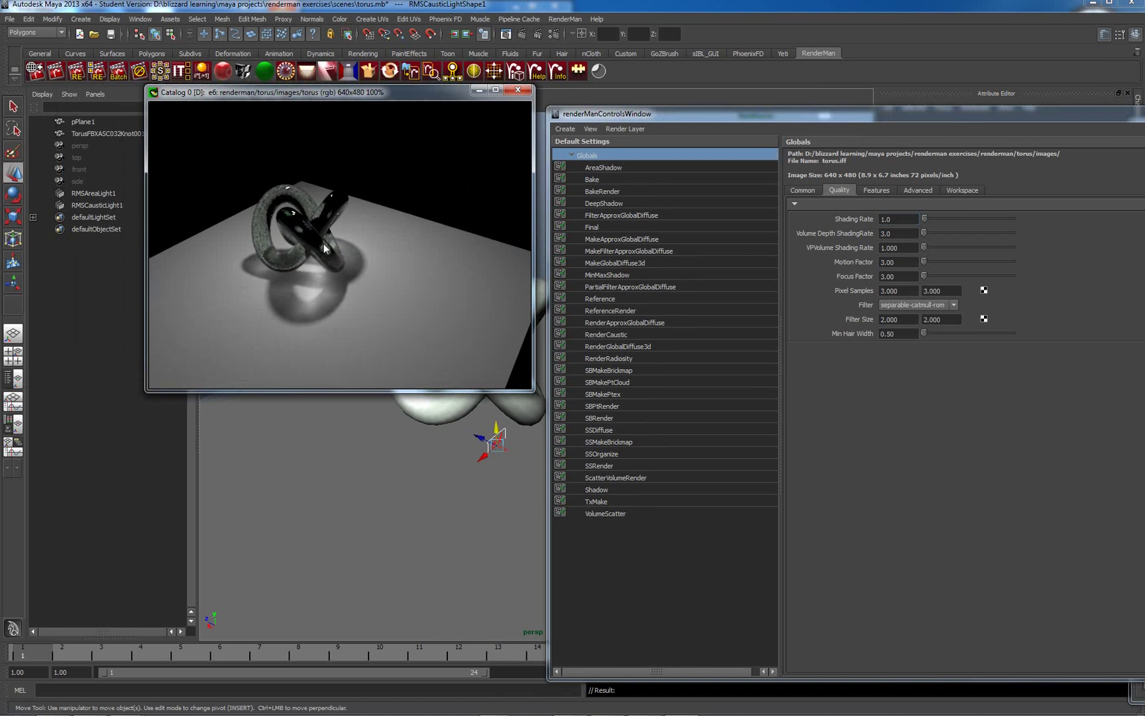
{"action": "right_click", "coordinate": [323, 243]}
{"action": "left_click", "coordinate": [343, 250]}
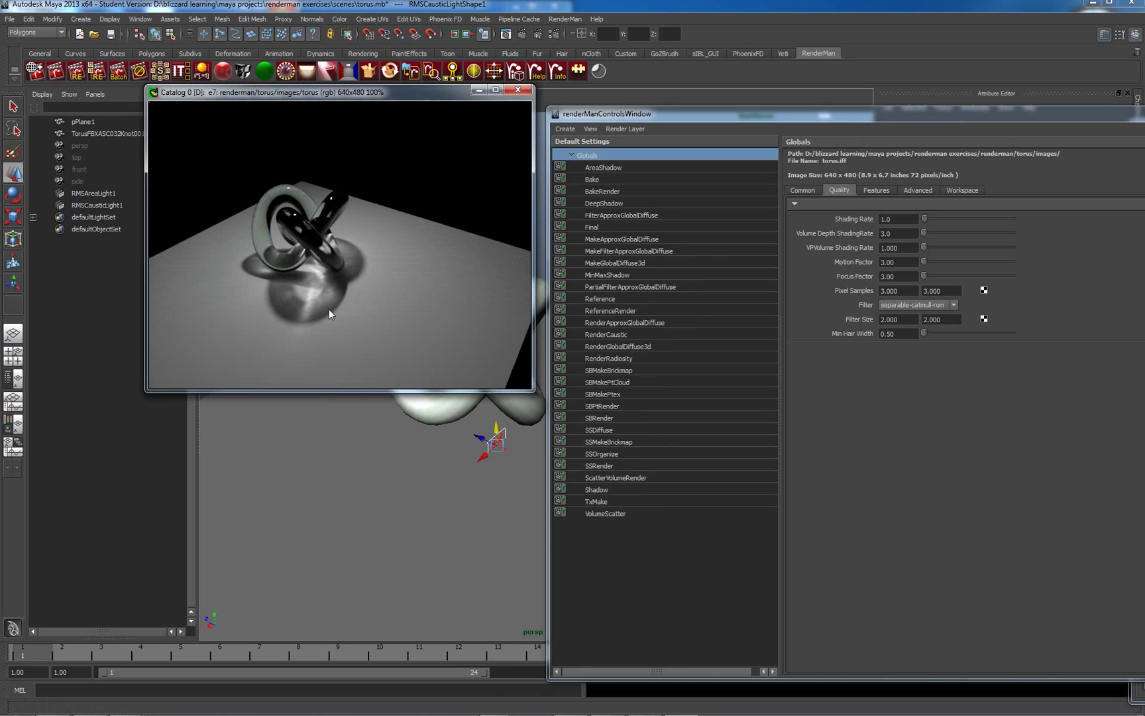
{"action": "left_click_drag", "start_coordinate": [718, 117], "coordinate": [825, 408]}
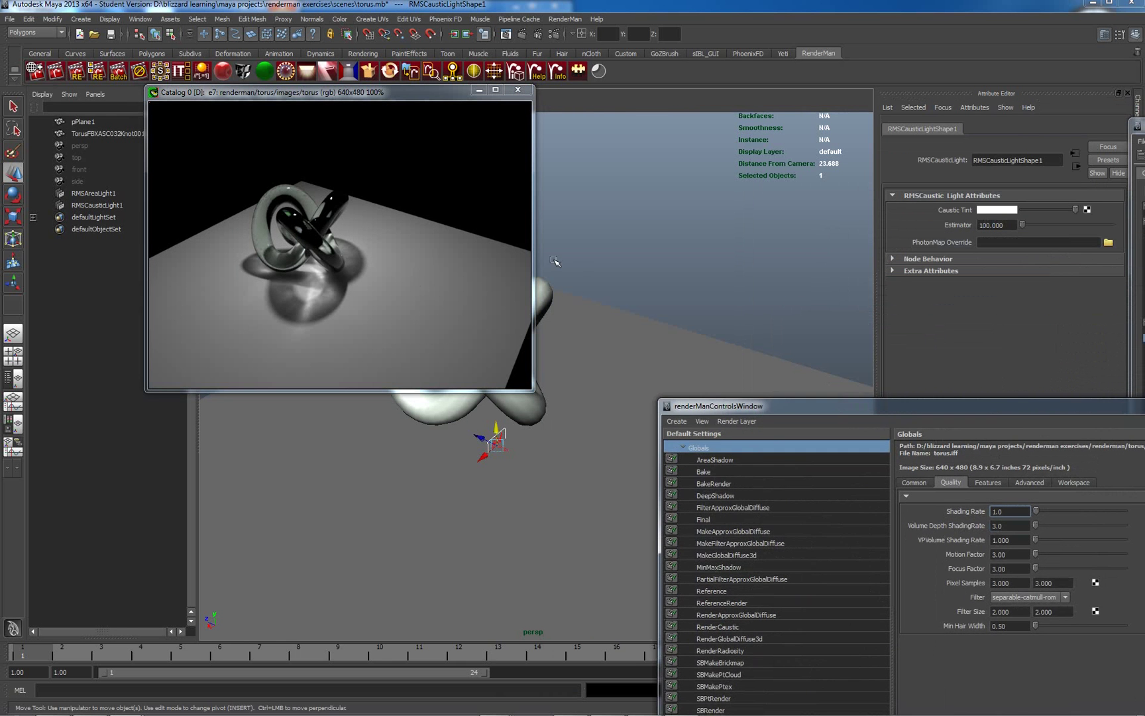
Step: Select the torus knot and set RMSGlass1 Computes Opacity to ViewDependent (slow)
{"action": "left_click", "coordinate": [540, 292]}
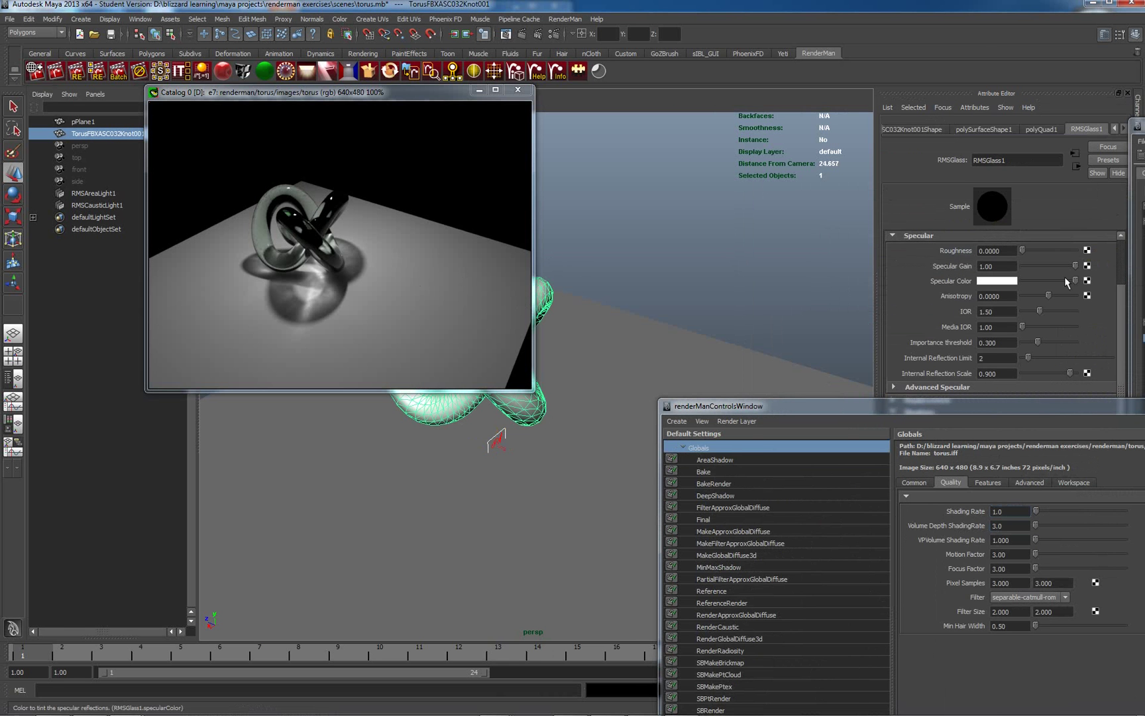
{"action": "scroll", "coordinate": [1127, 234], "scroll_direction": "up", "scroll_amount": 3}
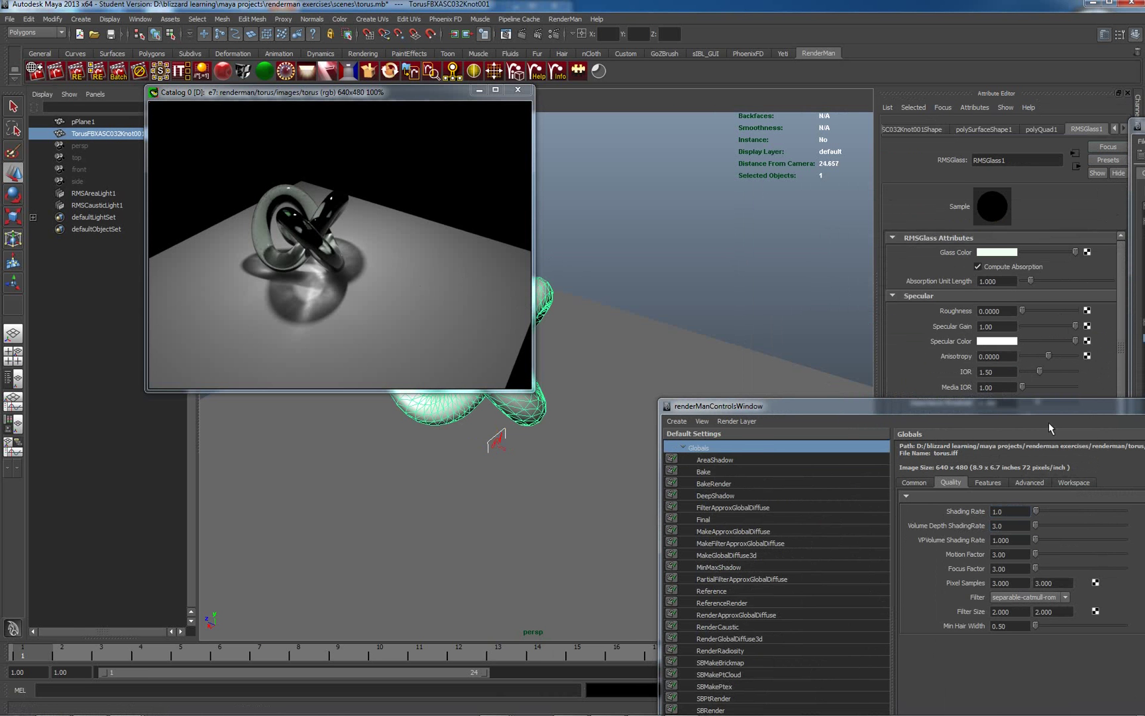
{"action": "left_click", "coordinate": [902, 470]}
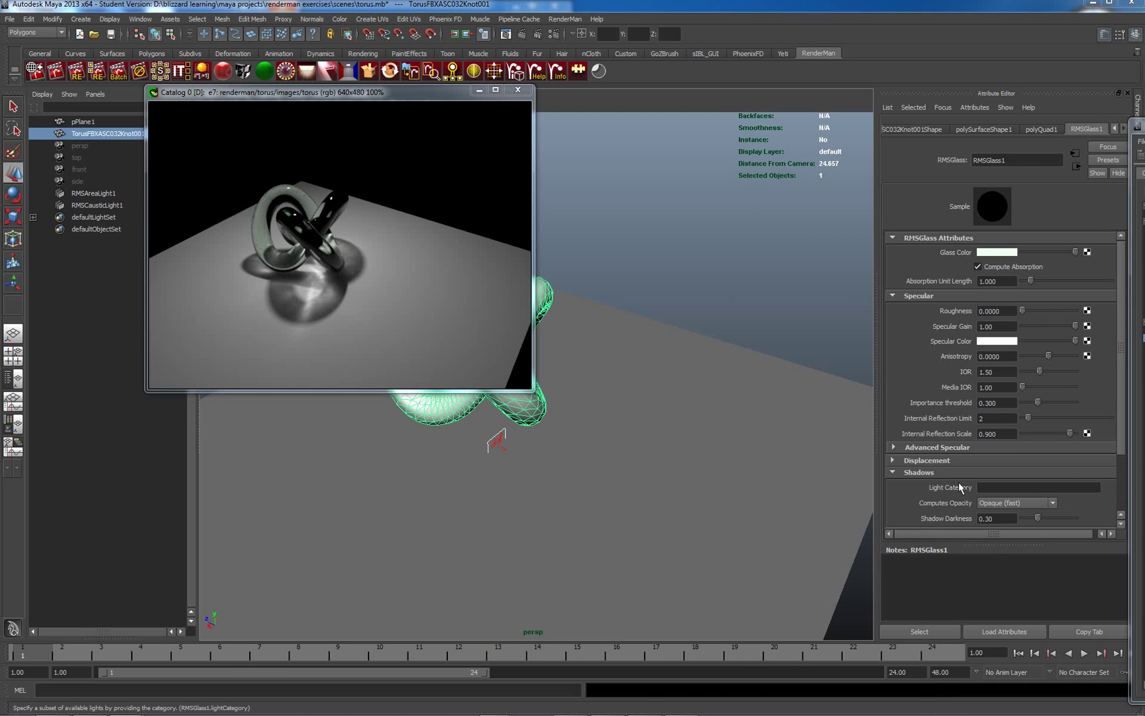
{"action": "left_click_drag", "start_coordinate": [1122, 424], "coordinate": [1127, 481]}
{"action": "left_click", "coordinate": [1048, 428]}
{"action": "left_click", "coordinate": [1017, 452]}
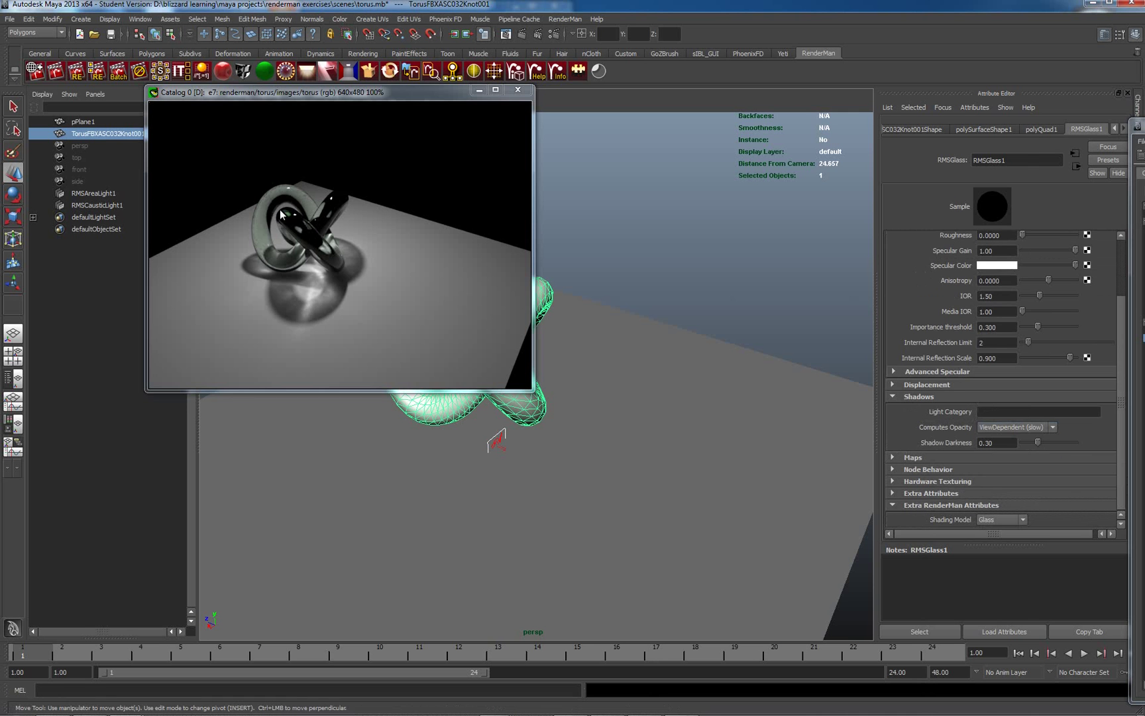
Step: Re-render the scene to show translucent glass shadows
{"action": "right_click", "coordinate": [296, 213]}
{"action": "left_click", "coordinate": [314, 221]}
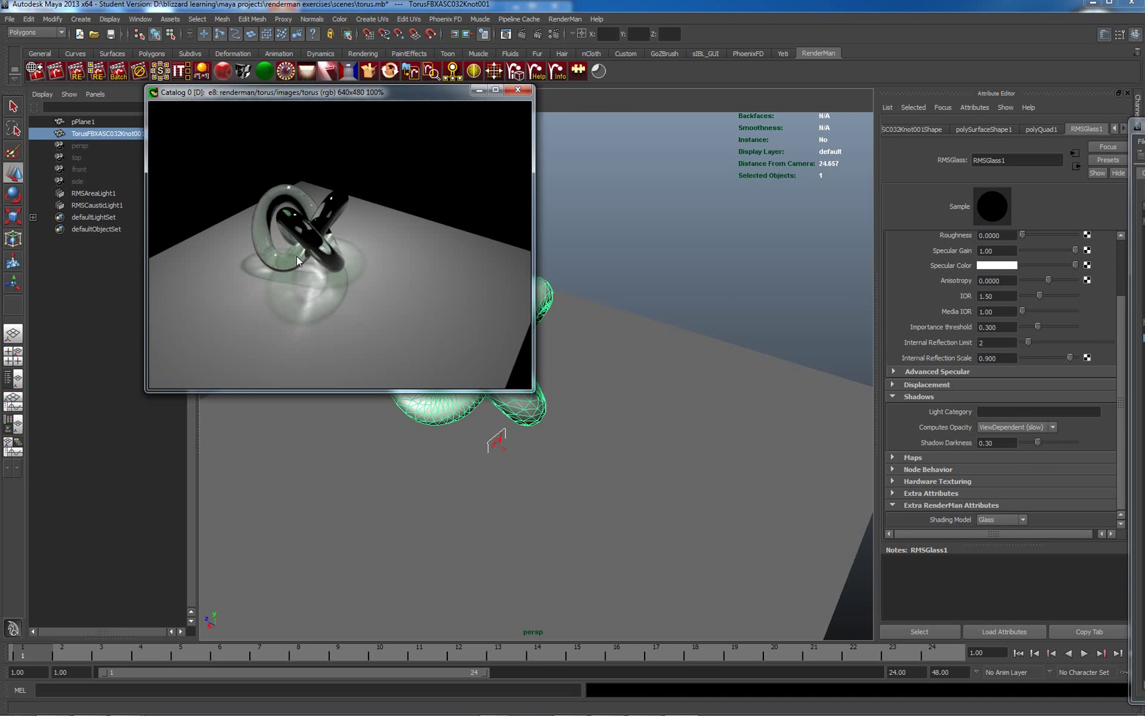
{"action": "right_click", "coordinate": [341, 236]}
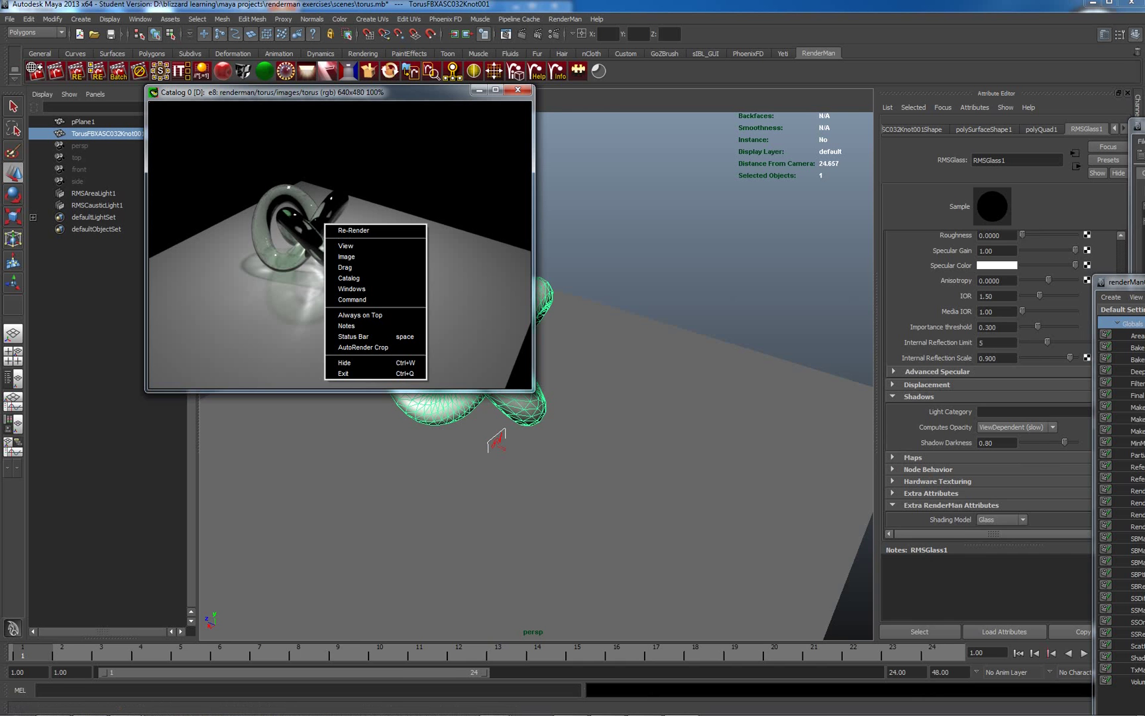
Step: Set Max Specular Depth 6 and Max Diffuse Depth 1, then close RenderMan Controls
{"action": "left_click", "coordinate": [1120, 281]}
{"action": "left_click_drag", "start_coordinate": [1120, 282], "coordinate": [707, 159]}
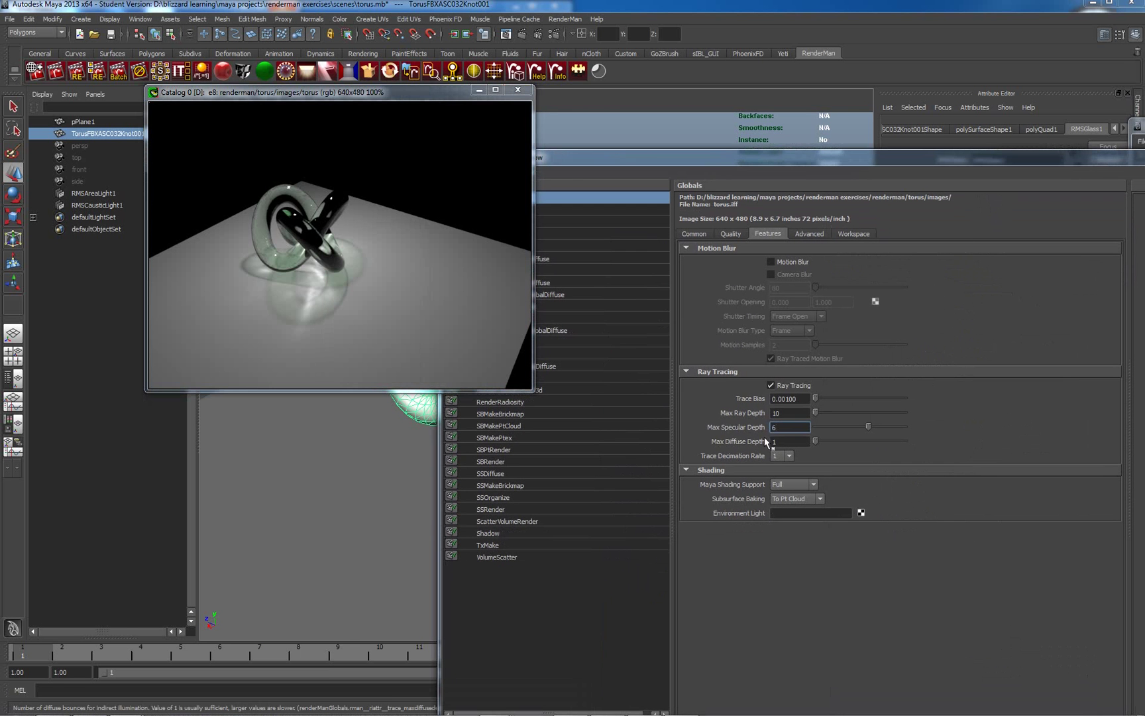
{"action": "left_click", "coordinate": [786, 441]}
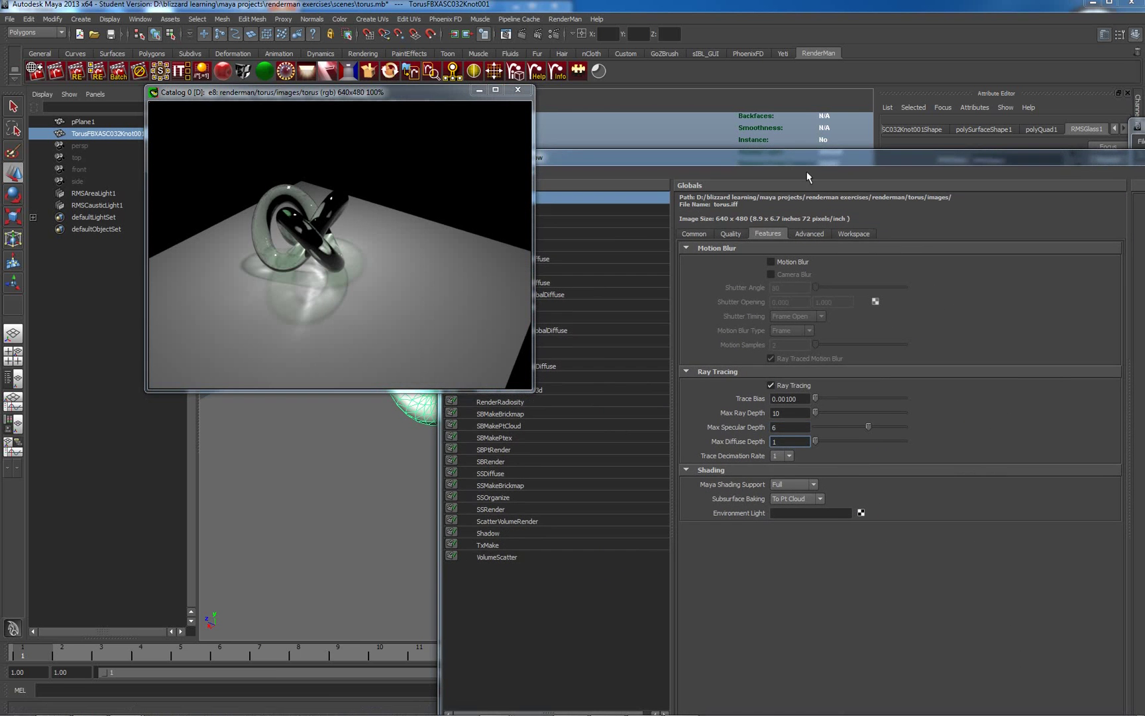
{"action": "left_click_drag", "start_coordinate": [804, 156], "coordinate": [1144, 223]}
{"action": "left_click", "coordinate": [1141, 265]}
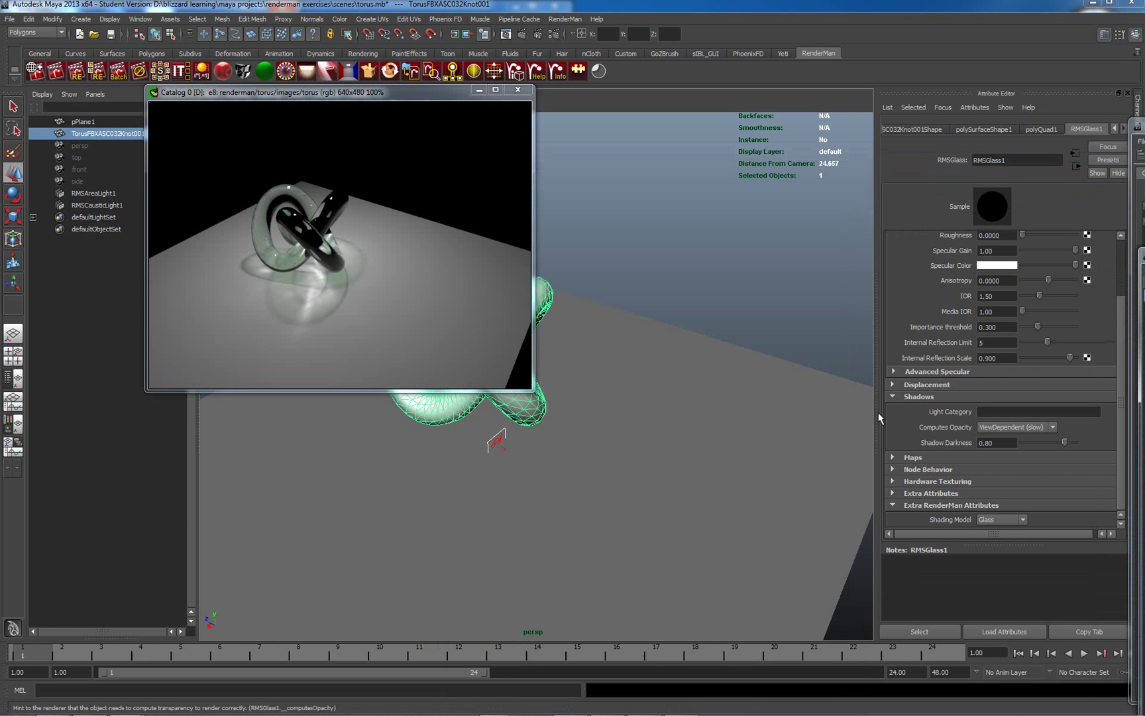
Step: Re-render the scene with the deeper specular ray tracing
{"action": "right_click", "coordinate": [339, 221]}
{"action": "left_click", "coordinate": [358, 225]}
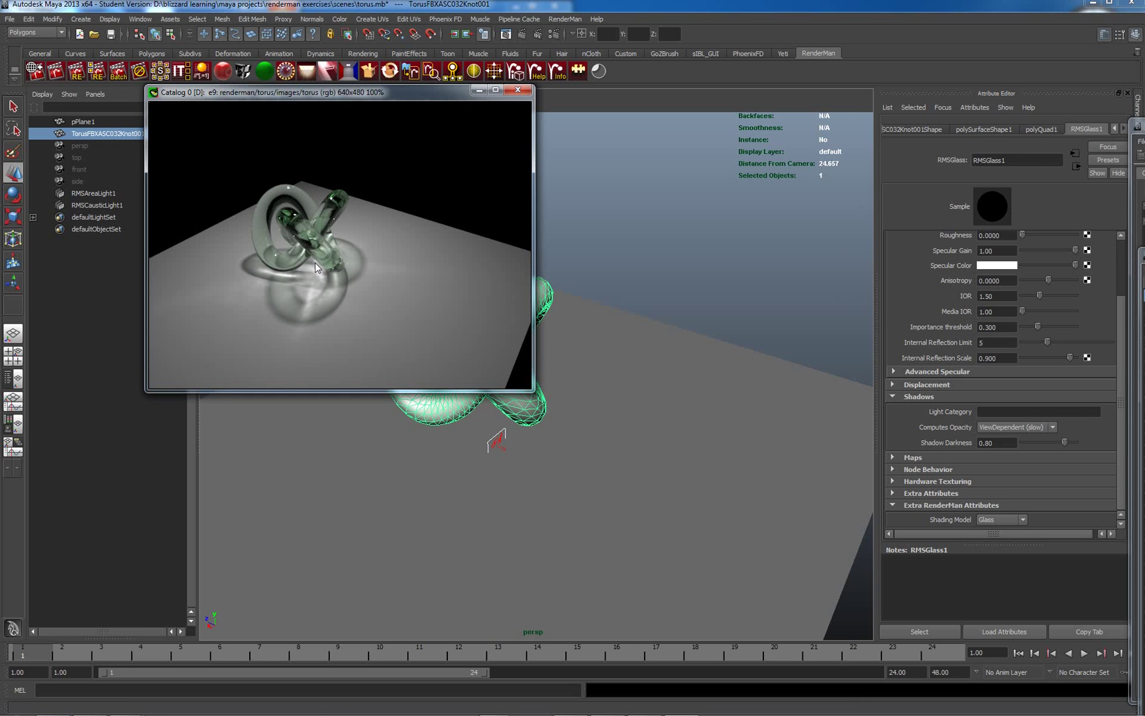
{"action": "left_click_drag", "start_coordinate": [1120, 339], "coordinate": [1119, 280]}
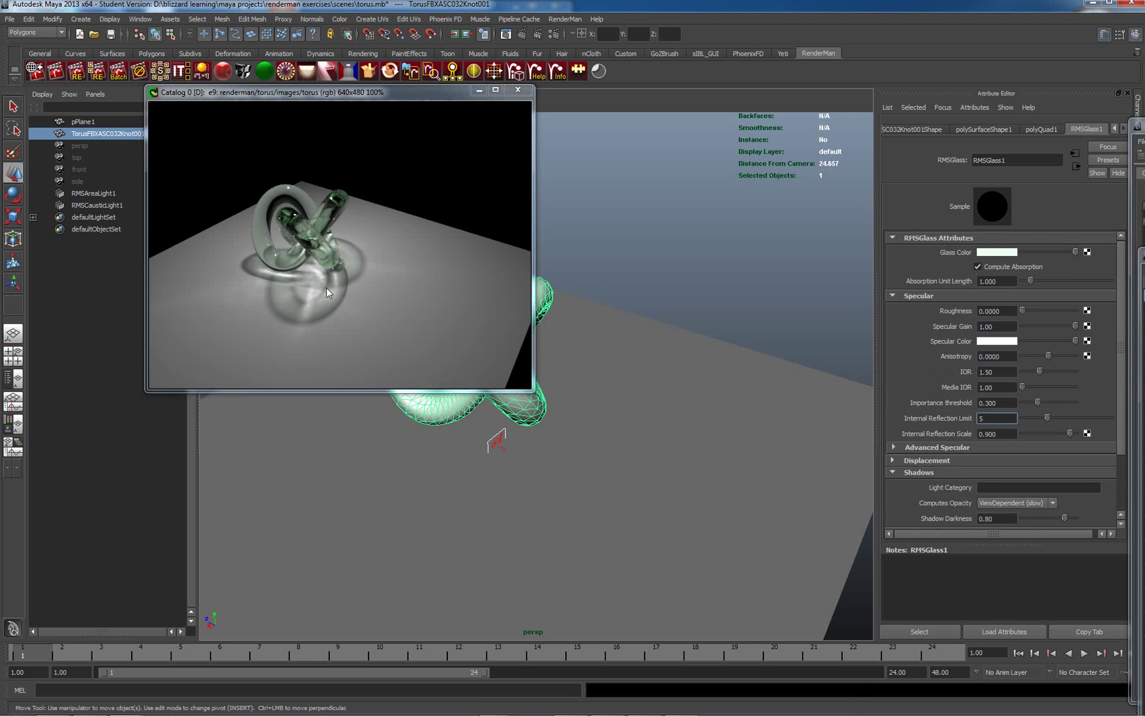